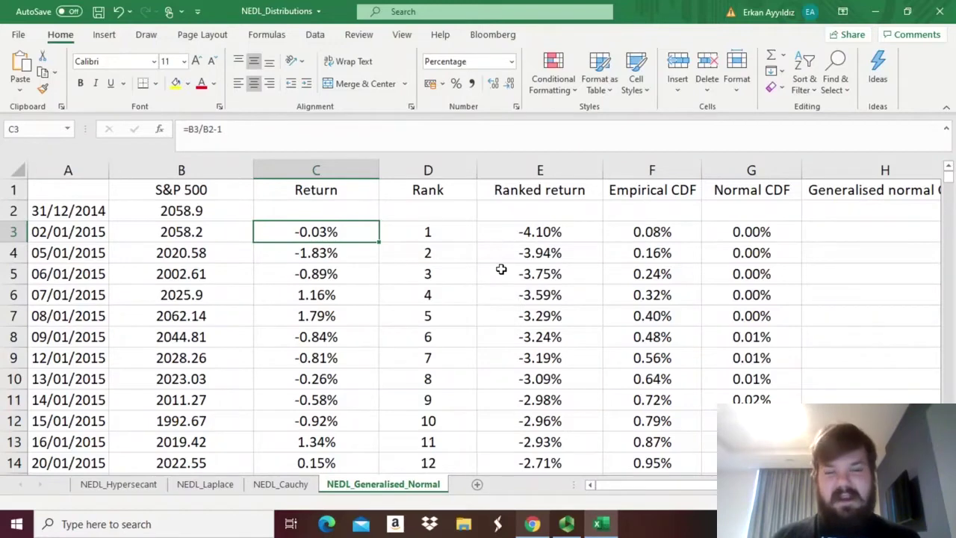
Step: Examine the generalised normal distribution function below the return data, including its one-half, sign and gamma-ratio terms
key(ctrl+Down)
scroll(460, 261, down, 3)
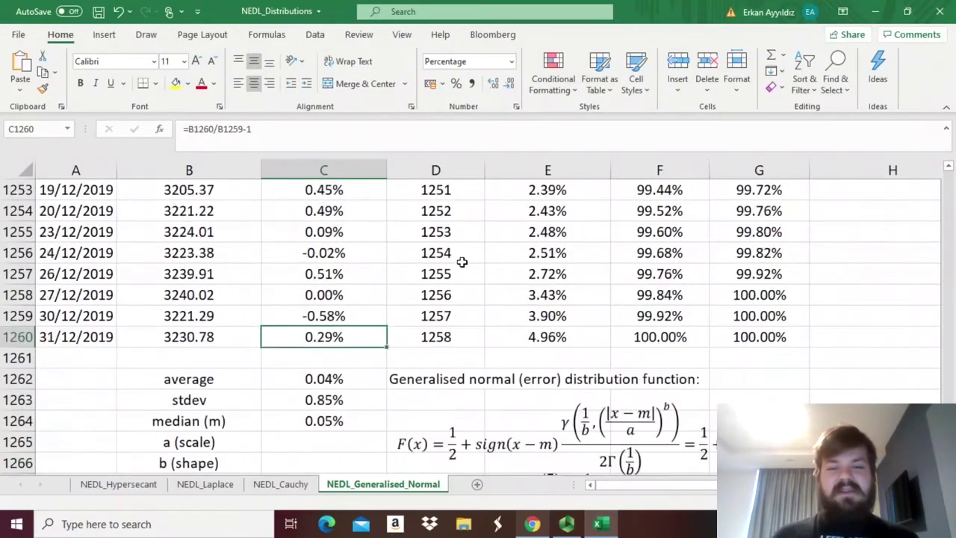
scroll(461, 262, down, 2)
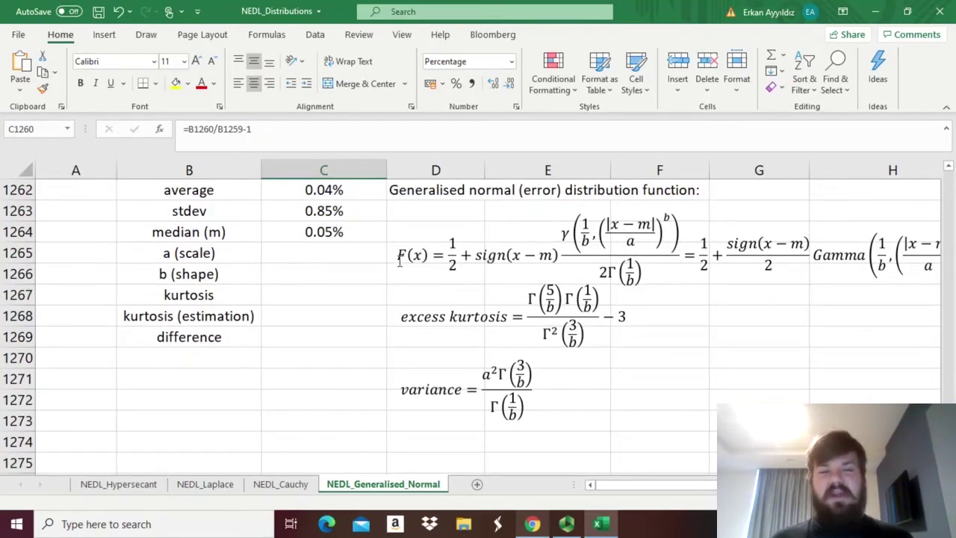
drag(402, 260, 626, 278)
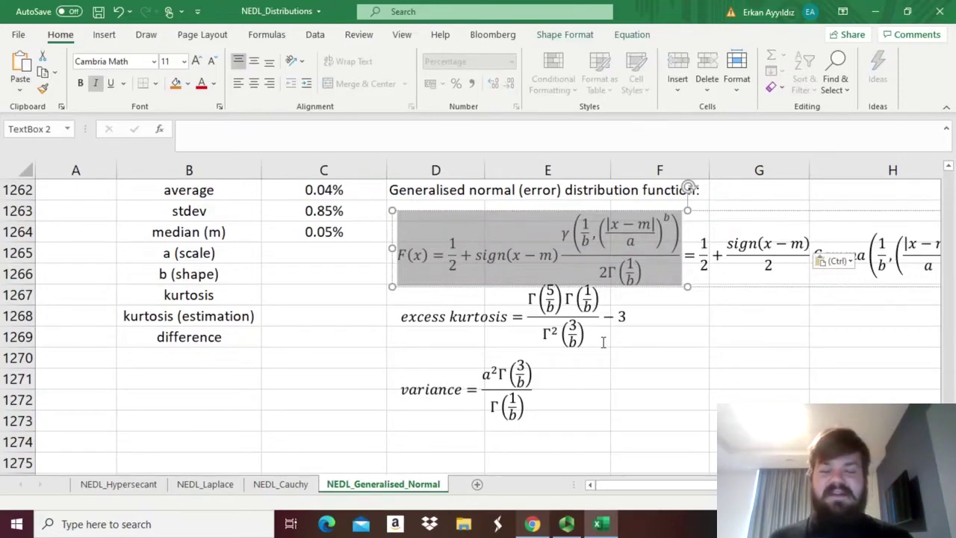
click(654, 333)
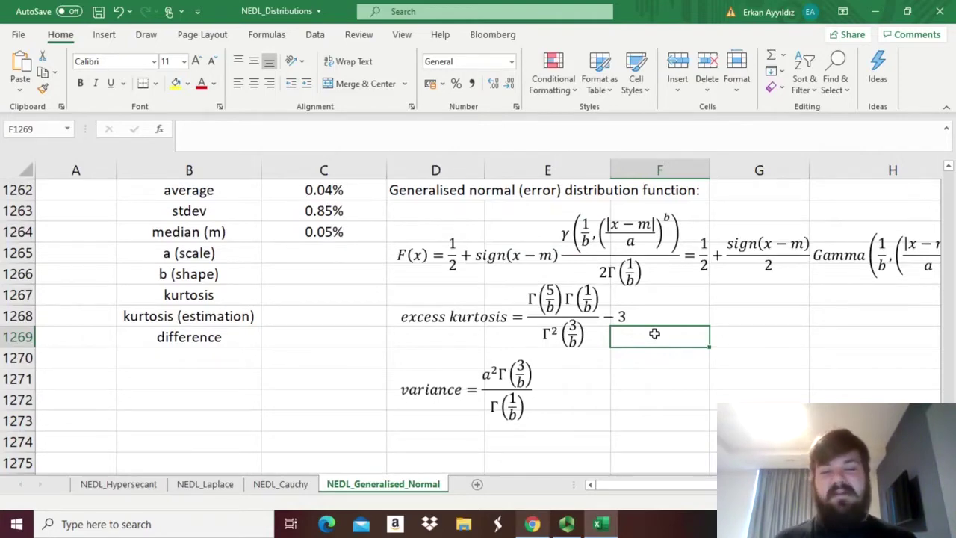
click(452, 265)
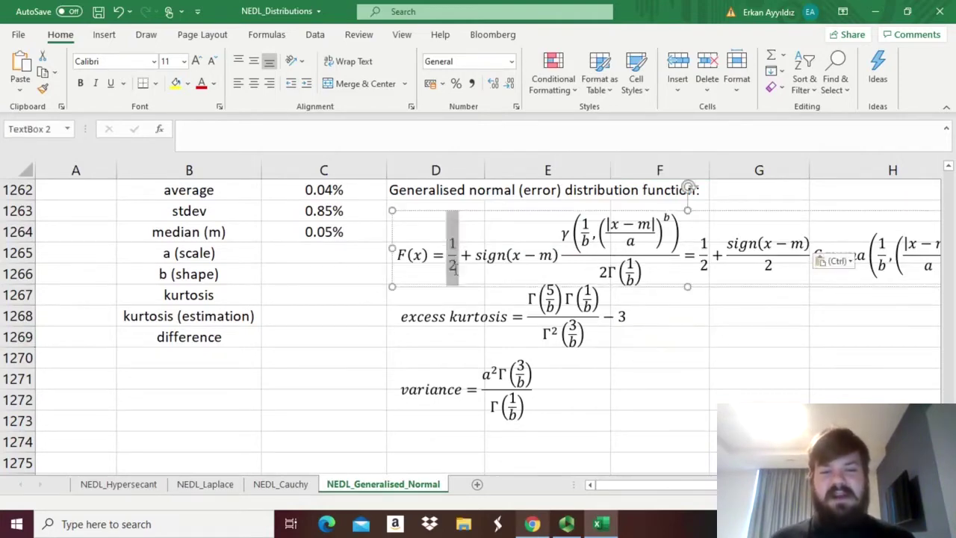
click(564, 237)
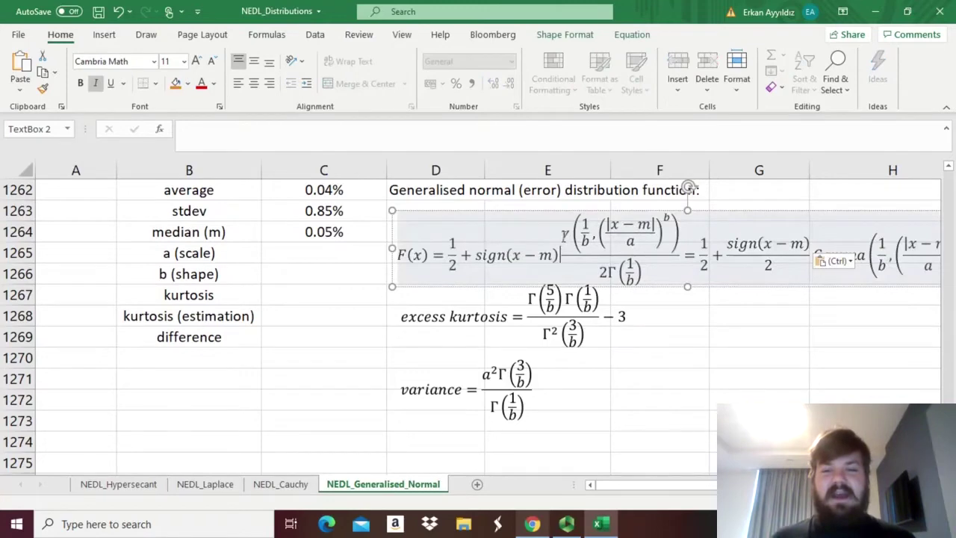
drag(564, 237, 631, 263)
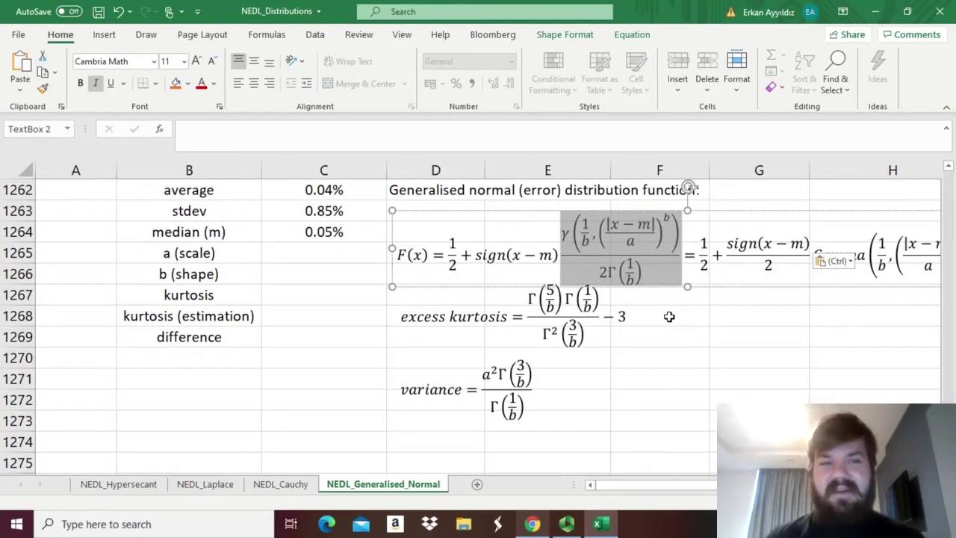
double_click(477, 255)
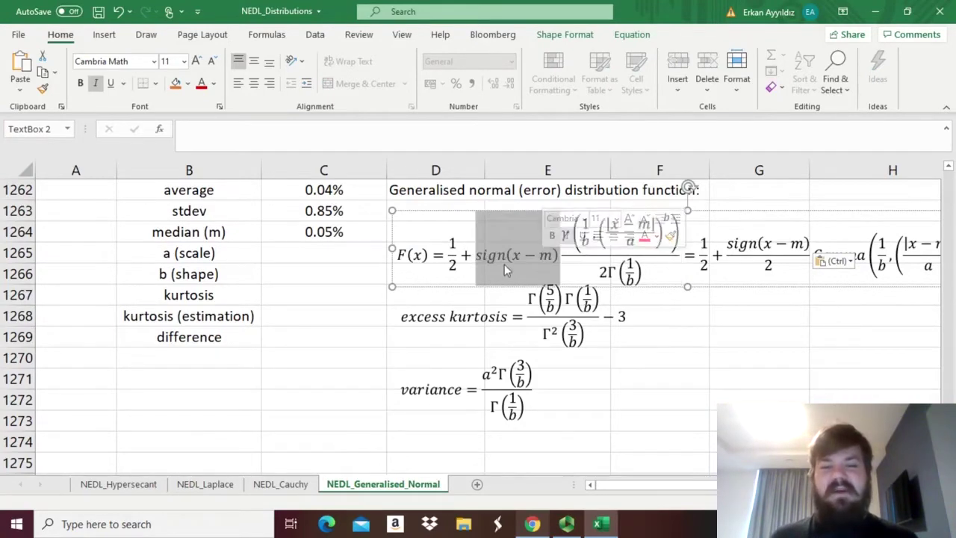
click(475, 255)
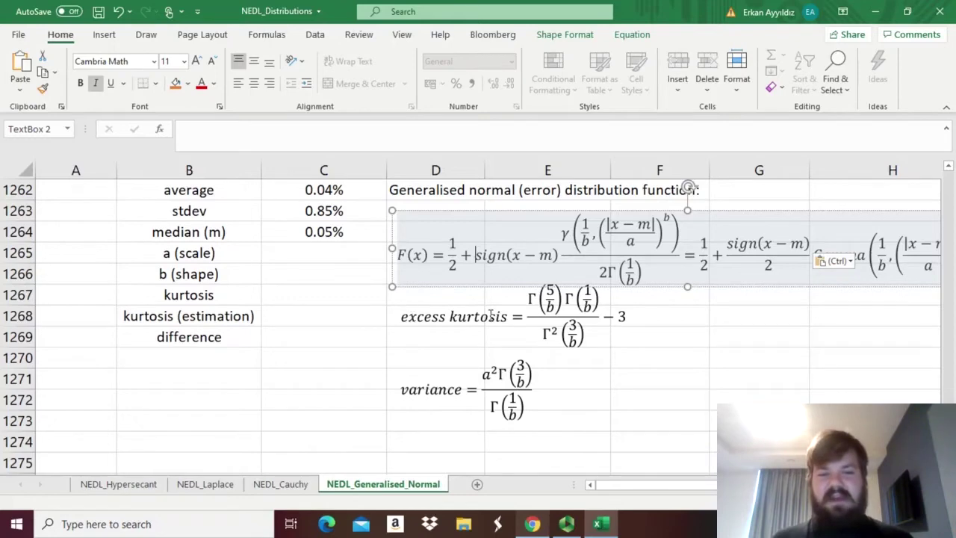
Step: Examine the gamma function terms in the numerator and denominator of the excess kurtosis formula
drag(533, 299, 570, 340)
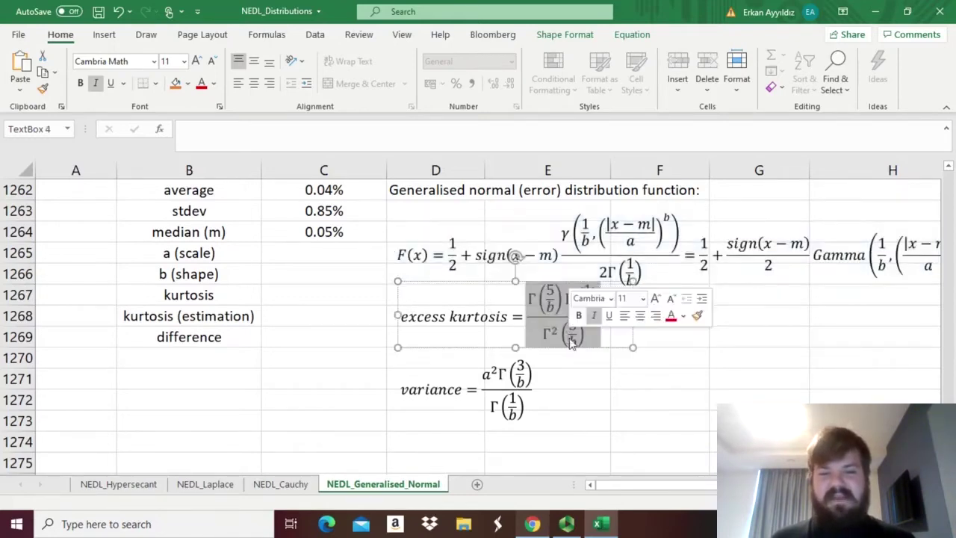
click(543, 320)
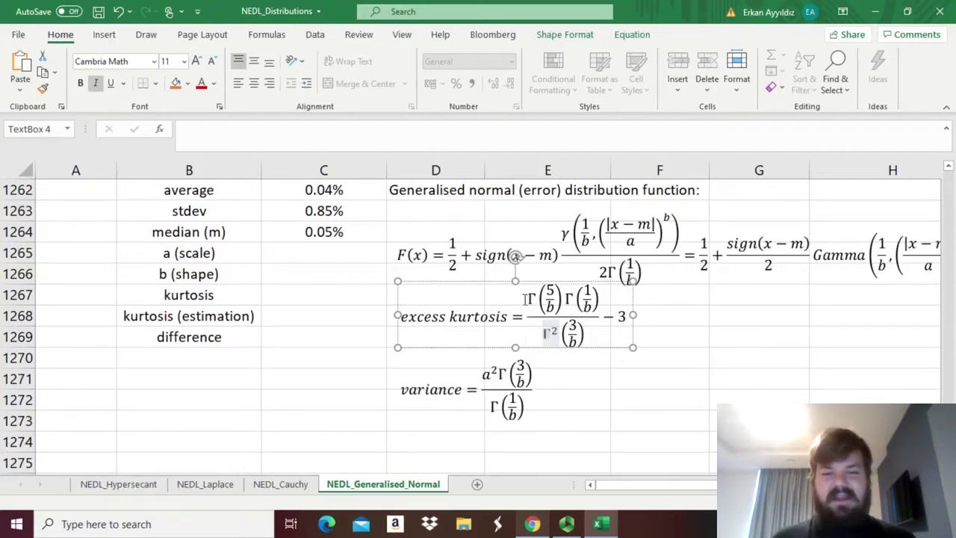
drag(527, 299, 550, 302)
click(545, 314)
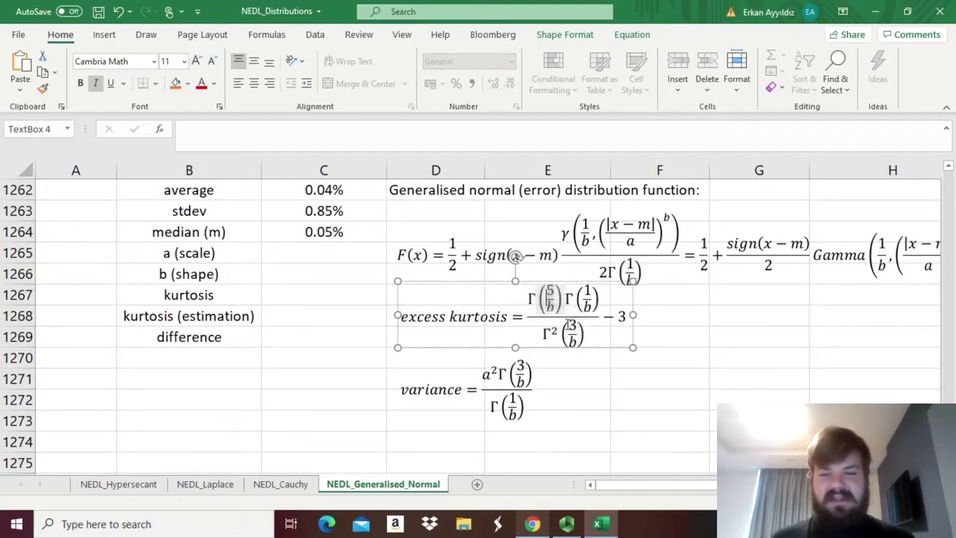
double_click(528, 298)
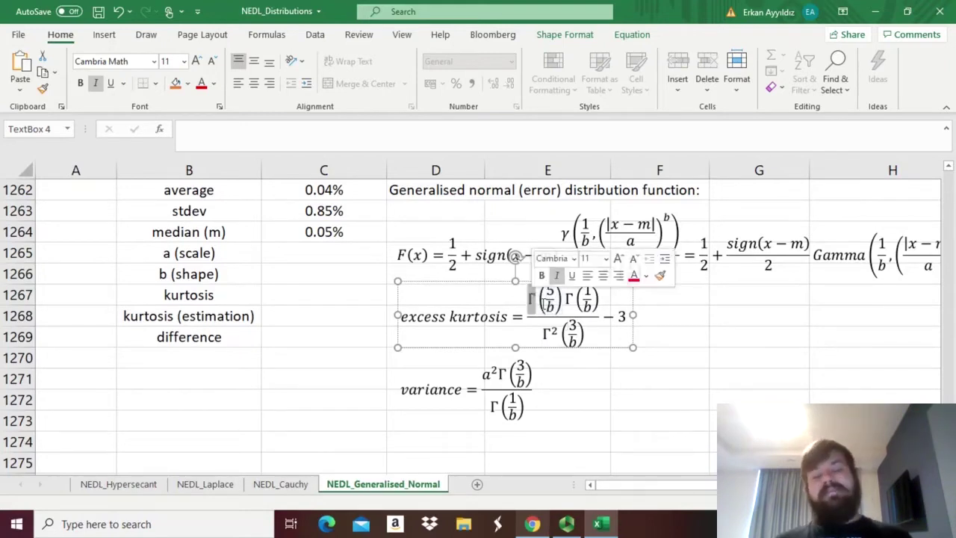
drag(531, 298, 534, 299)
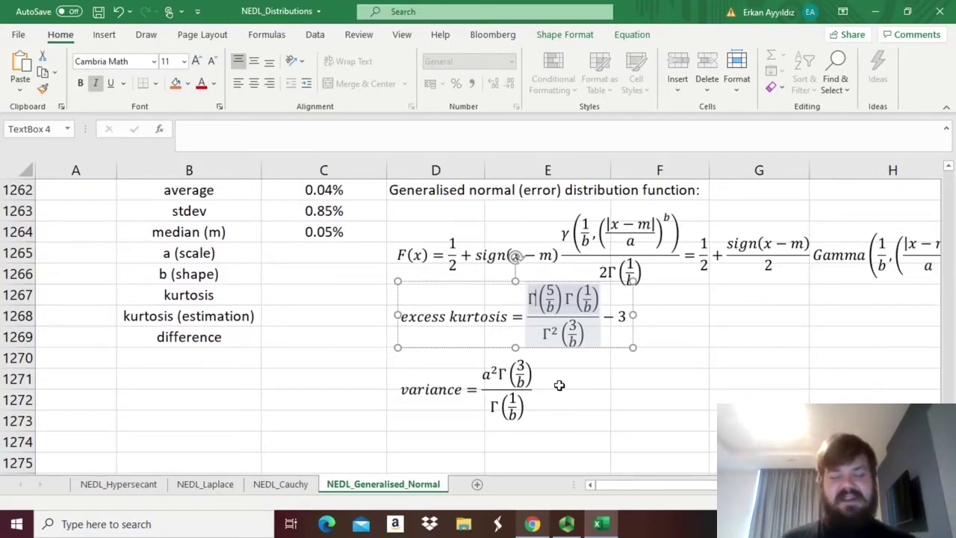
Step: Enter the test value 3 in C1271 and calculate its factorial in C1272 with =FACT(C1271)
click(211, 381)
key(ctrl+z)
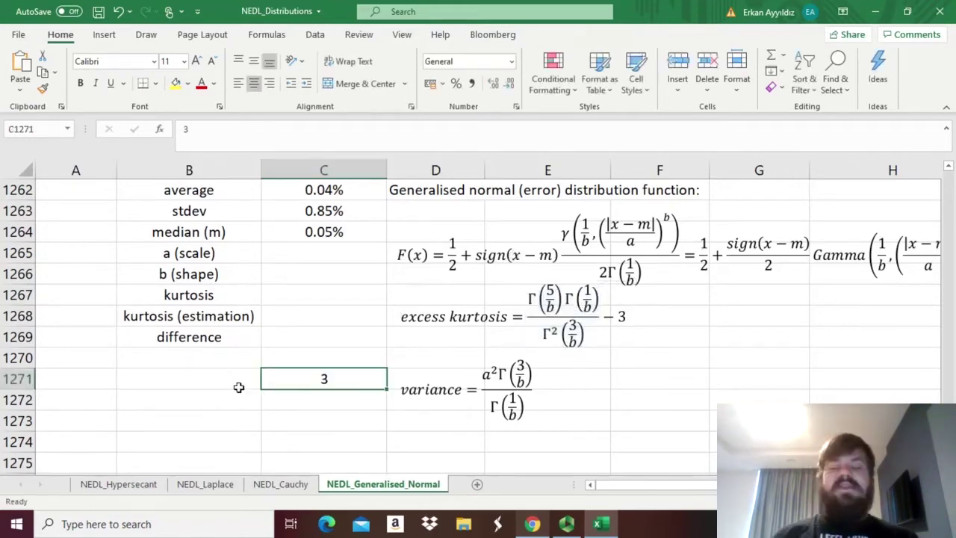
key(Down)
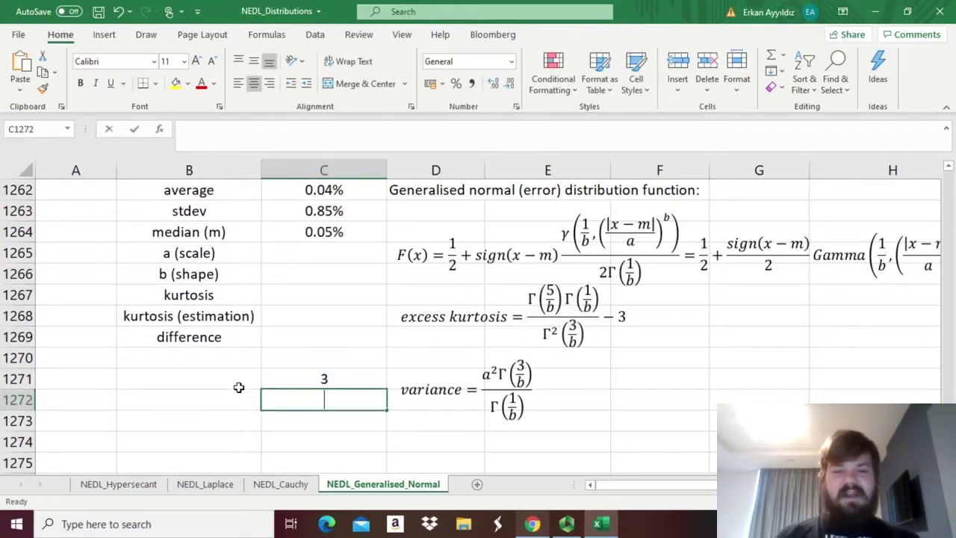
text(=FACT()
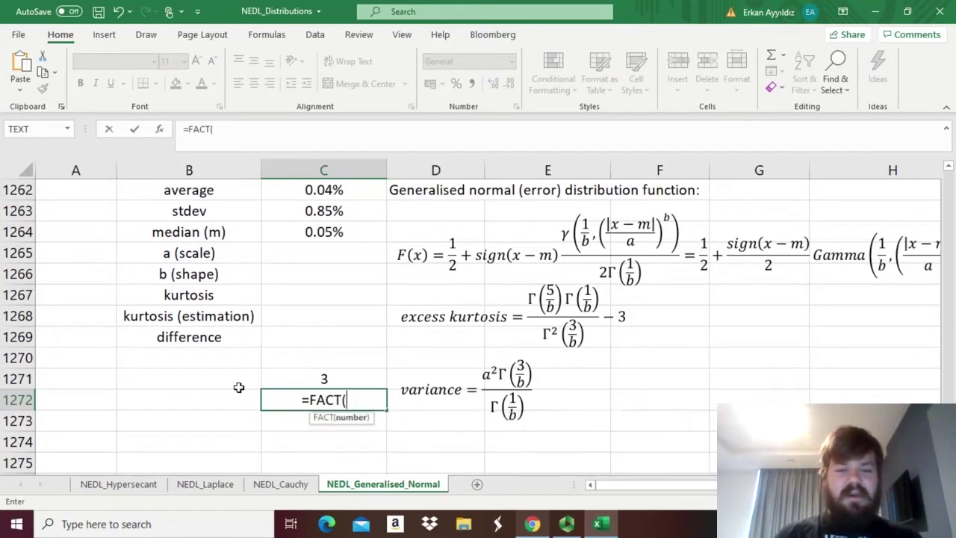
key(Up)
text())
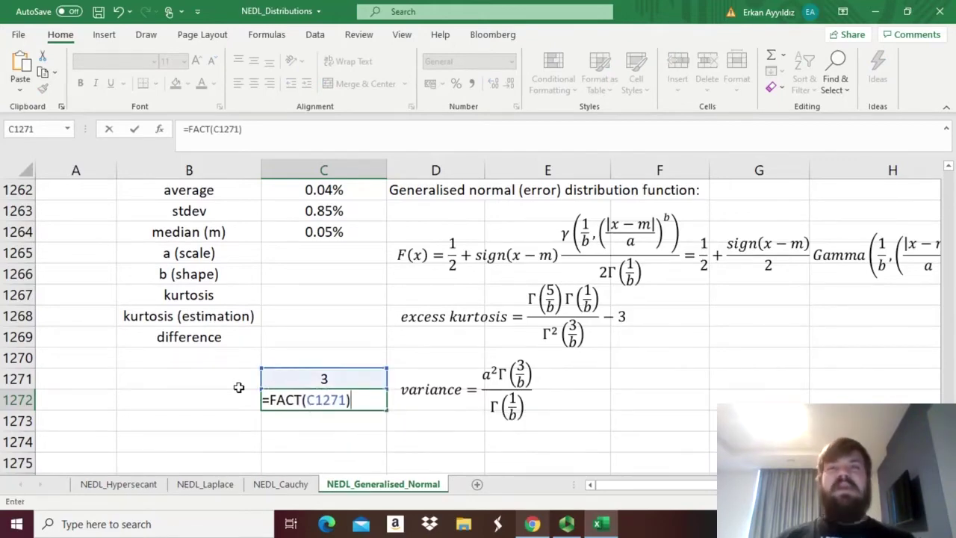
key(Return)
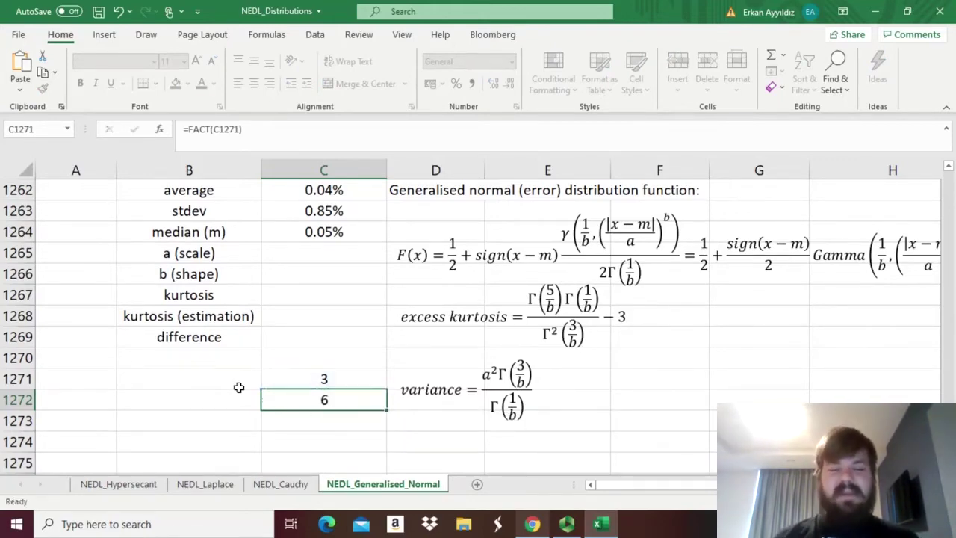
Step: Set the factorial's test value in C1271 to 4
key(Up)
key(Up)
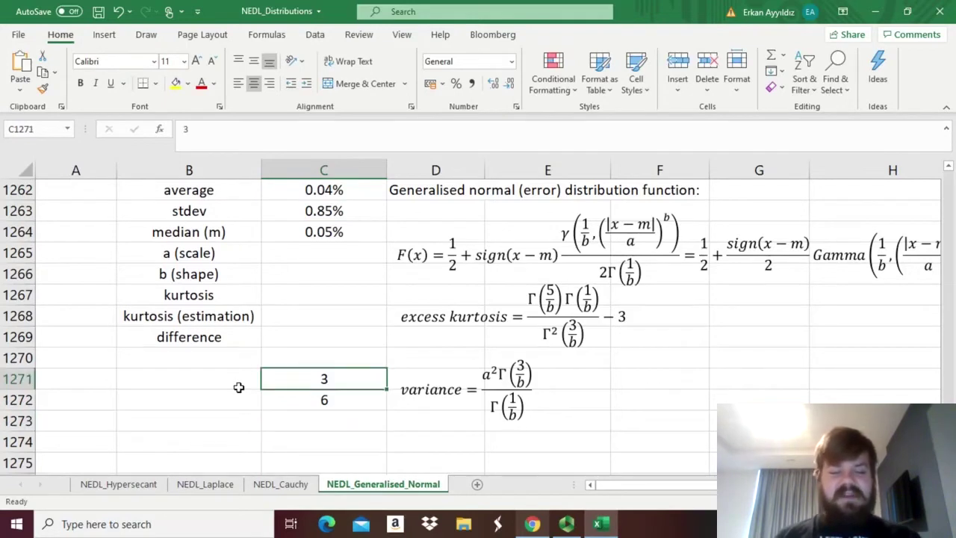
text(4)
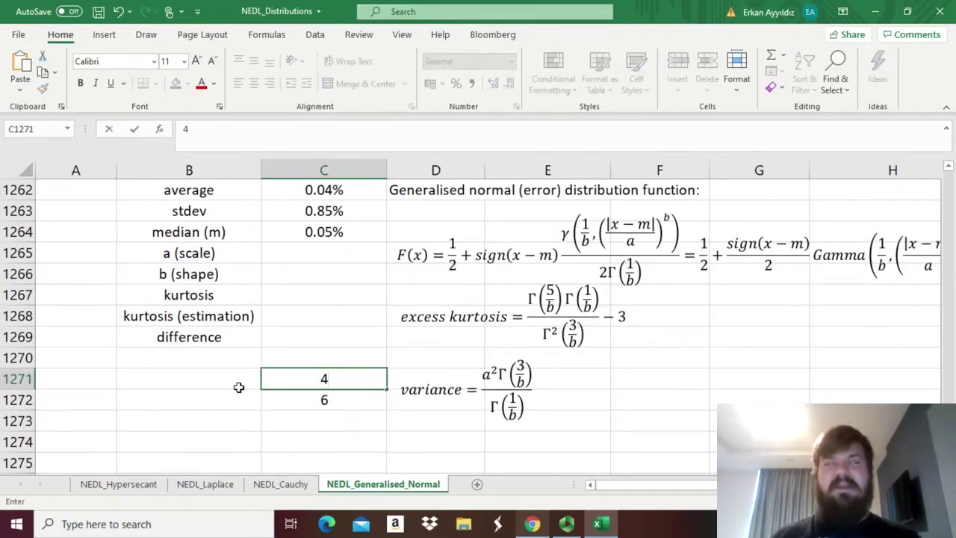
key(Return)
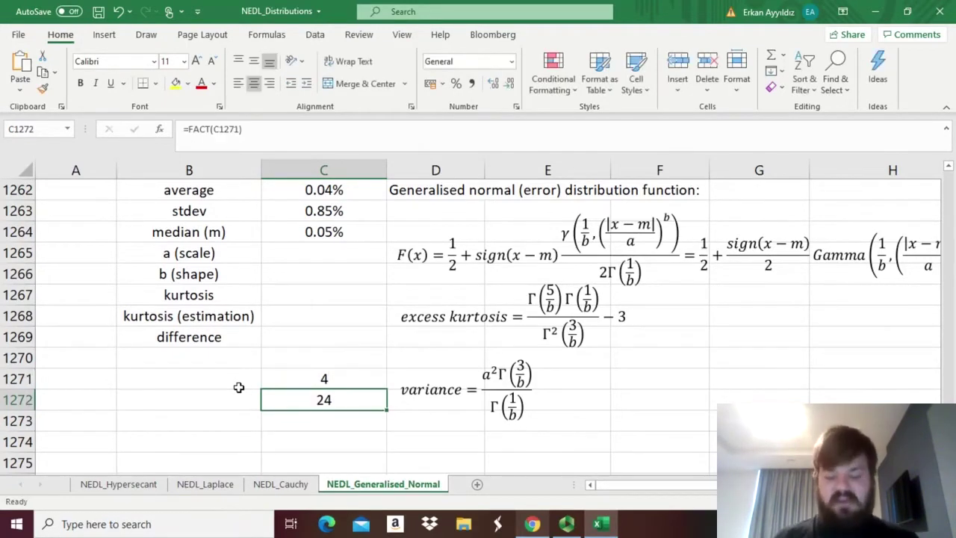
key(Up)
key(Down)
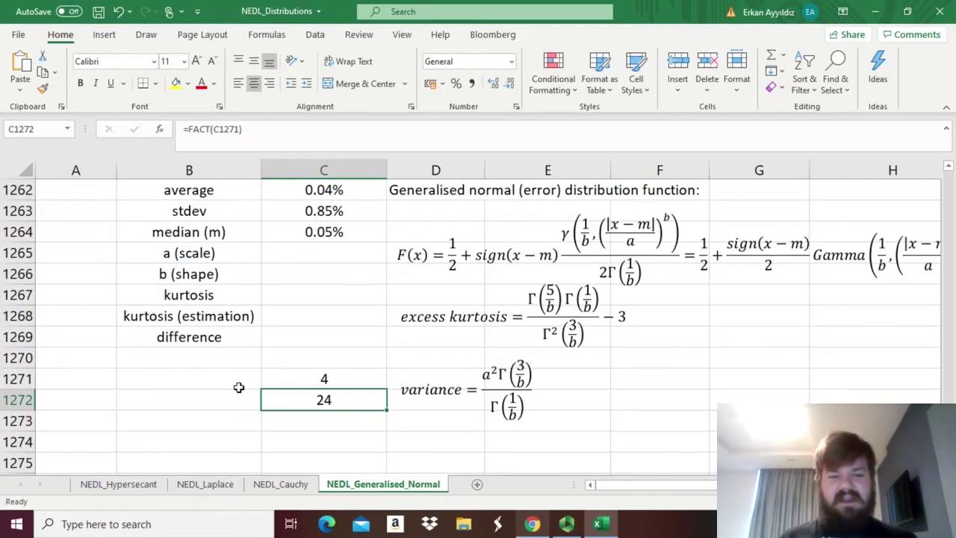
Step: Calculate the gamma function of the test value in C1273 with =GAMMA(C1271)
key(Down)
text(=GAMMA)
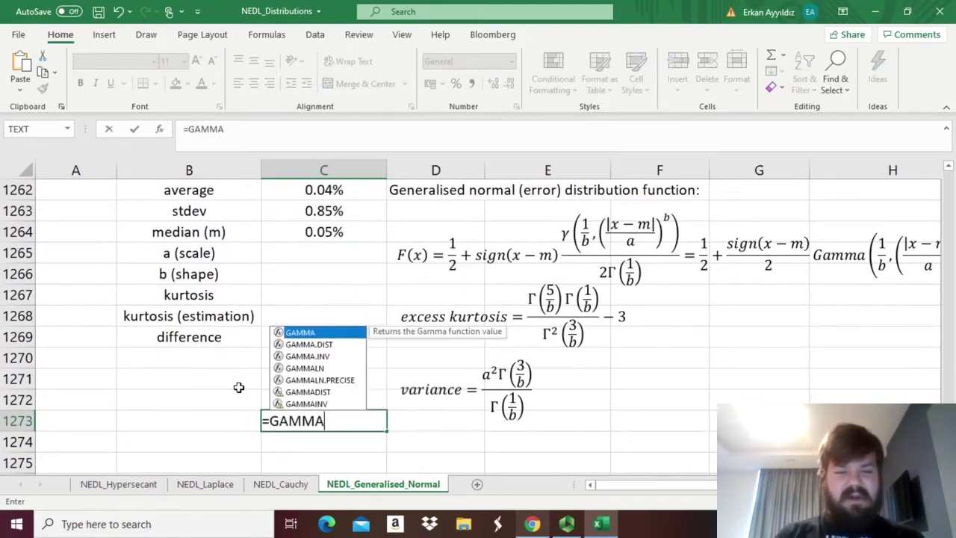
text(()
key(Up)
key(Up)
text())
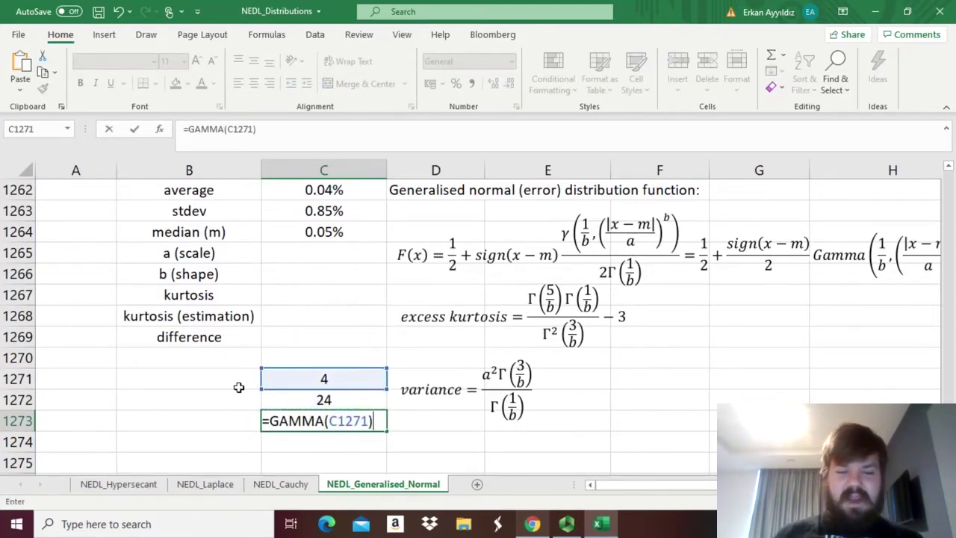
key(Return)
Step: Replace the gamma formula in C1273 with =GAMMA(C1271+1) so it can be compared with the factorial
key(Up)
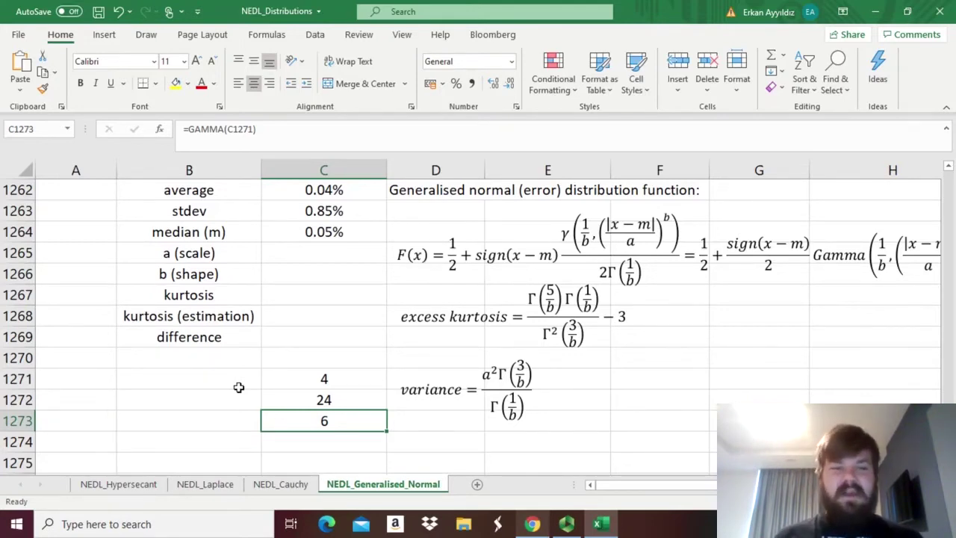
text(=)
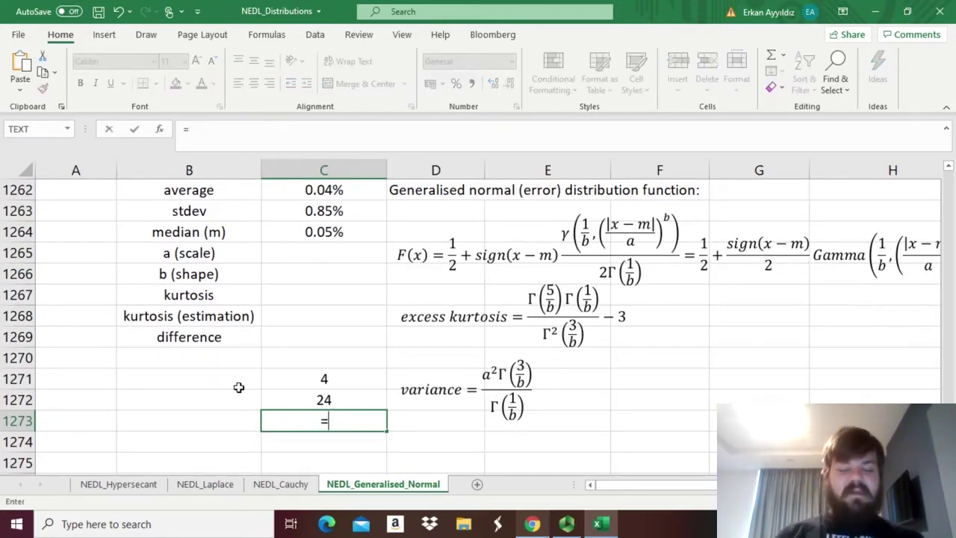
text(GAMMA()
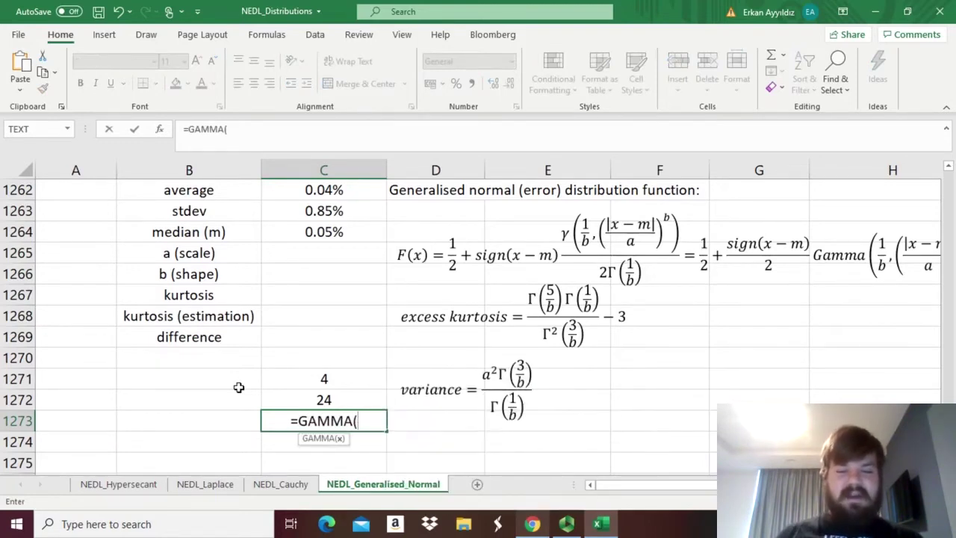
key(Up)
key(Up)
text(+1))
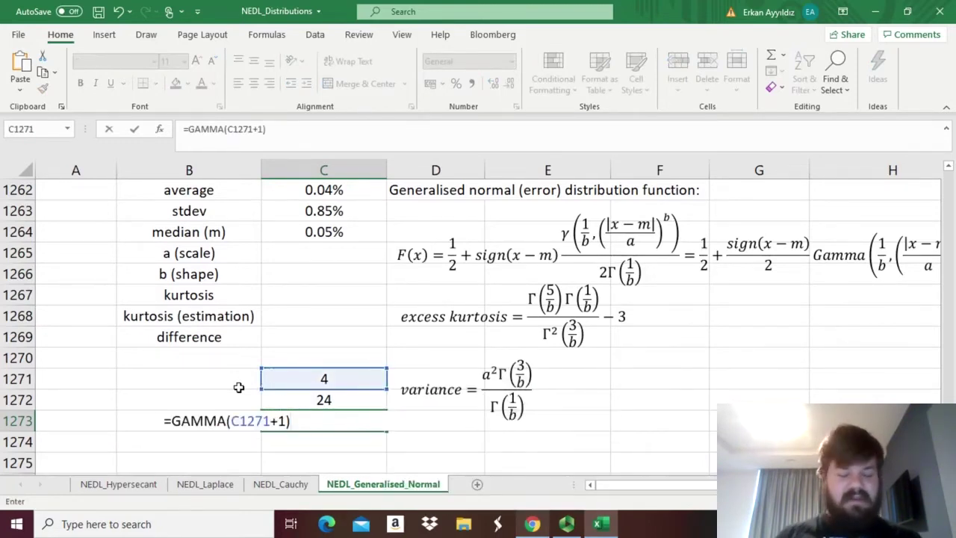
key(Return)
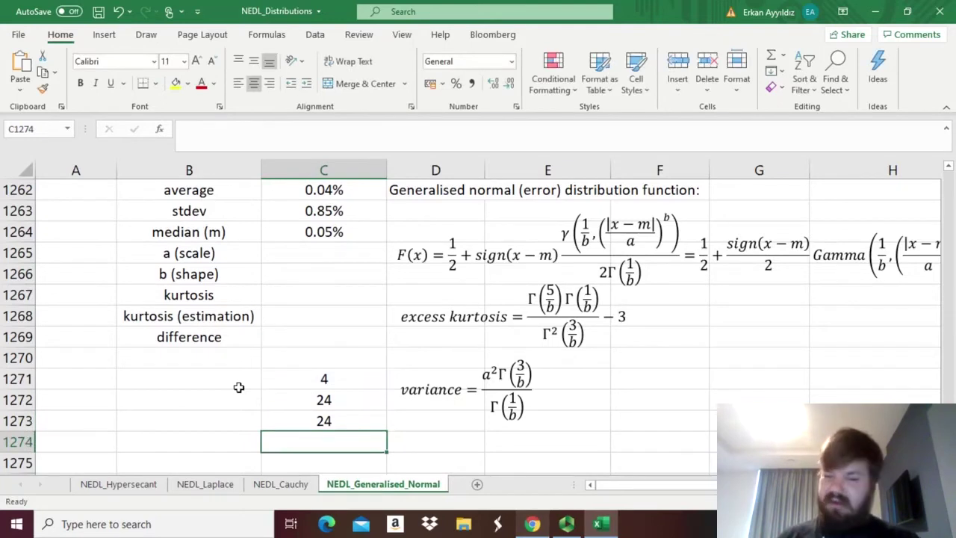
Step: Clear the test value, factorial and gamma calculations from C1271:C1273
key(Up)
key(shift+Up)
key(shift+Up)
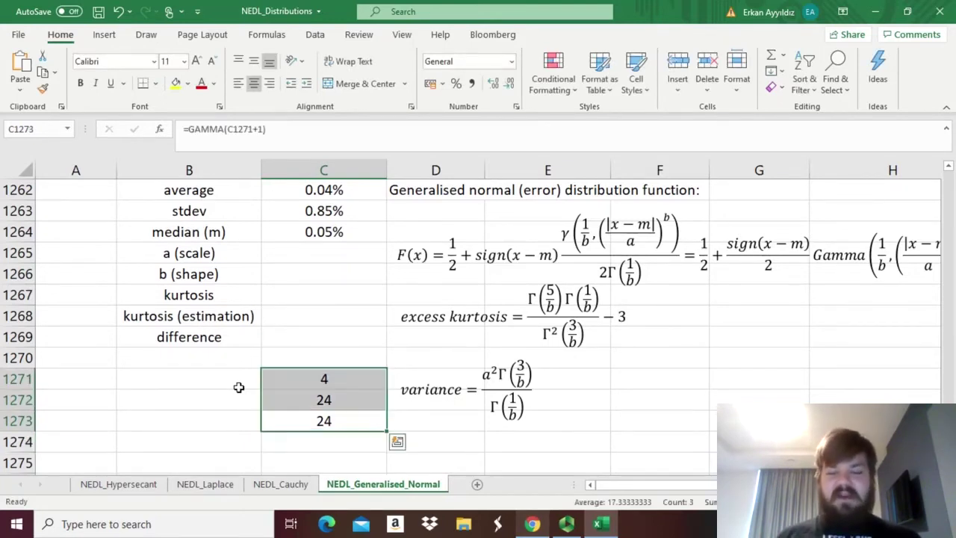
key(Delete)
key(Up)
key(Up)
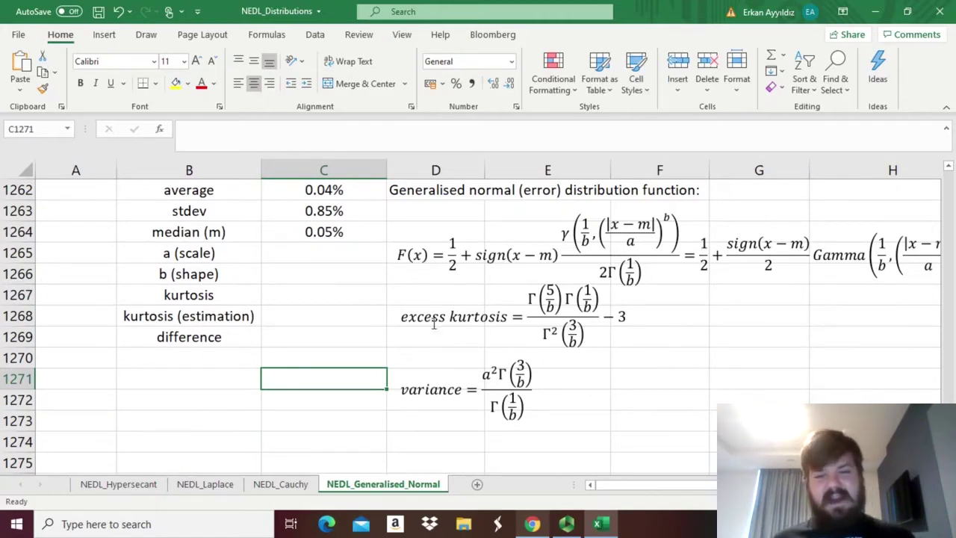
Step: Review the whole gamma ratio in the excess kurtosis formula, from Γ(5/b) to the squared Γ(3/b) denominator
click(530, 299)
drag(560, 306, 614, 337)
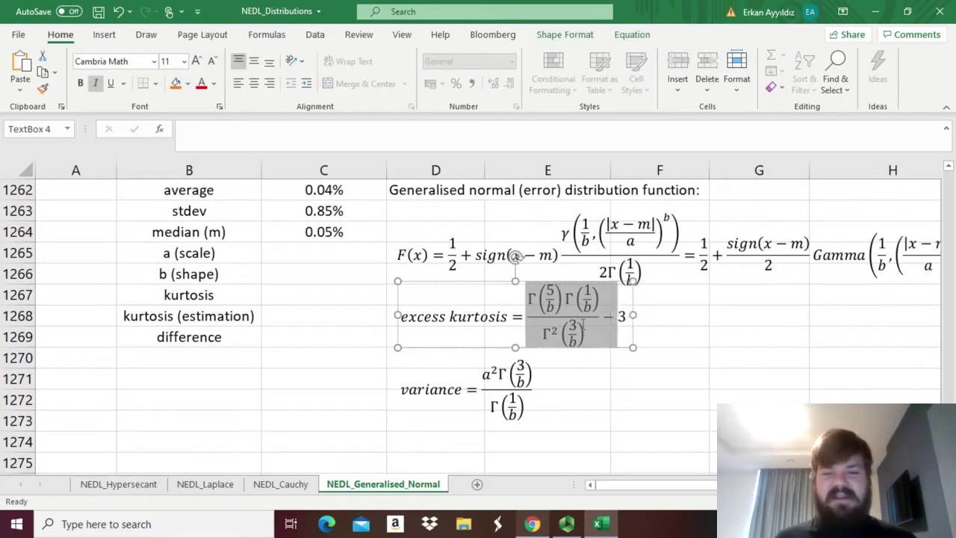
click(584, 334)
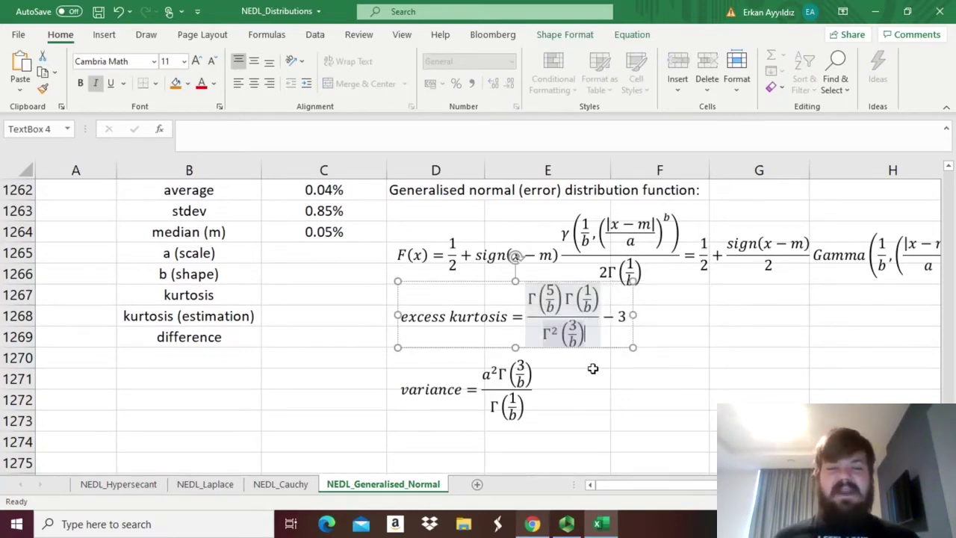
click(227, 396)
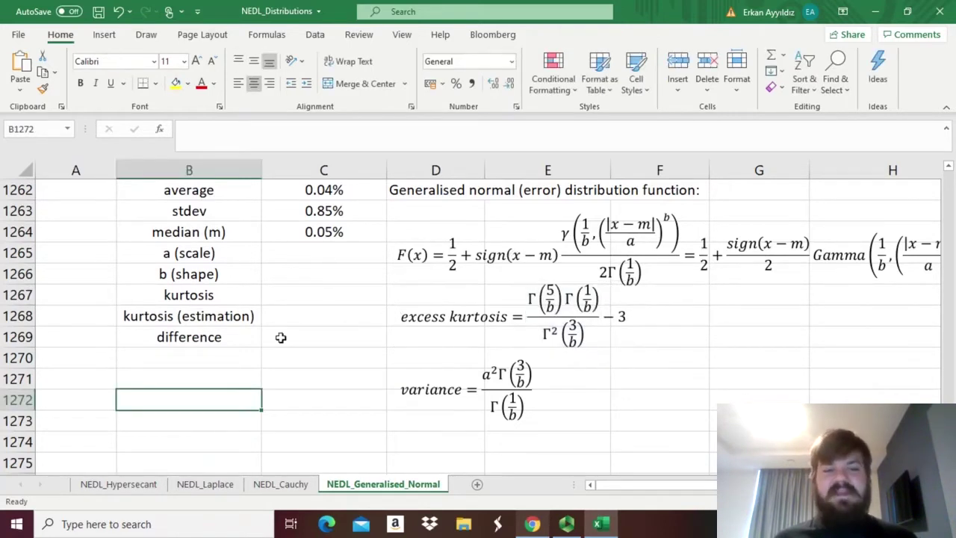
Step: Set the trial value of the shape parameter b in C1266 to 3
click(304, 294)
click(309, 274)
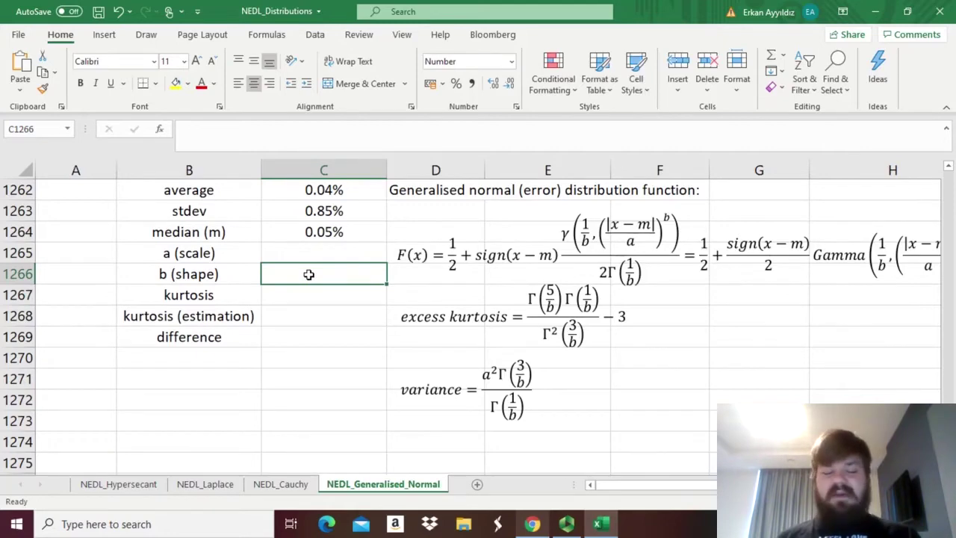
text(3)
key(Return)
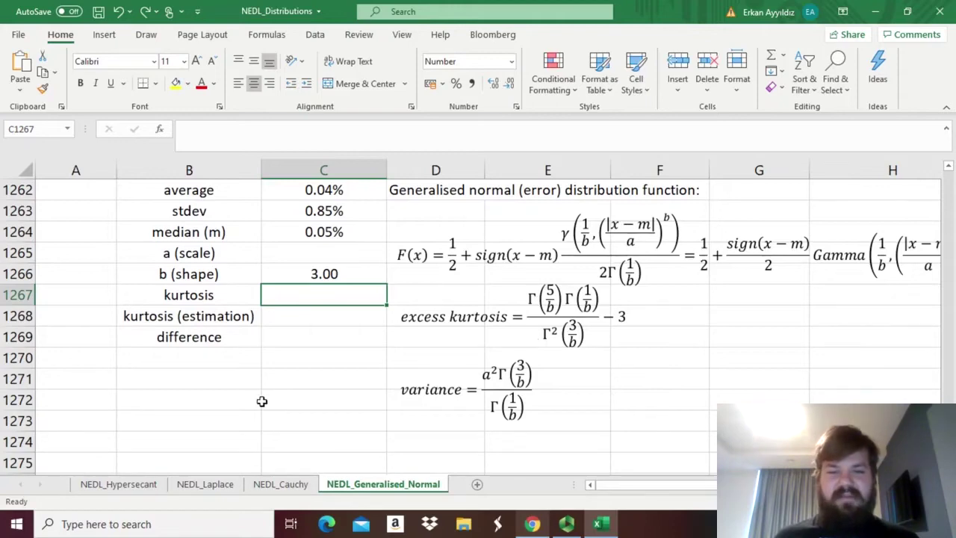
Step: Calculate the theoretical excess kurtosis in C1267 with =GAMMA(5/C1266)*GAMMA(1/C1266)/(GAMMA(3/C1266))^2 - 3
text(=G)
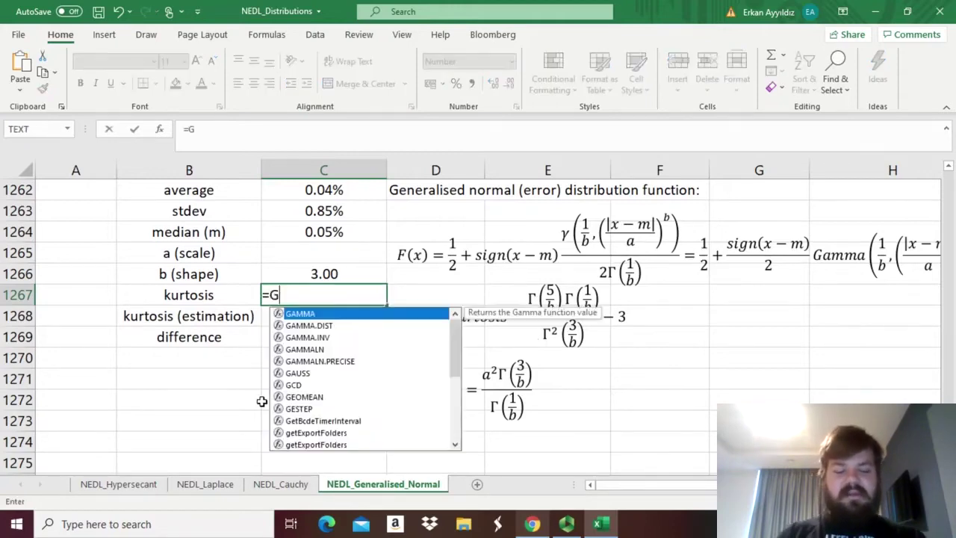
text(AMMA(5/)
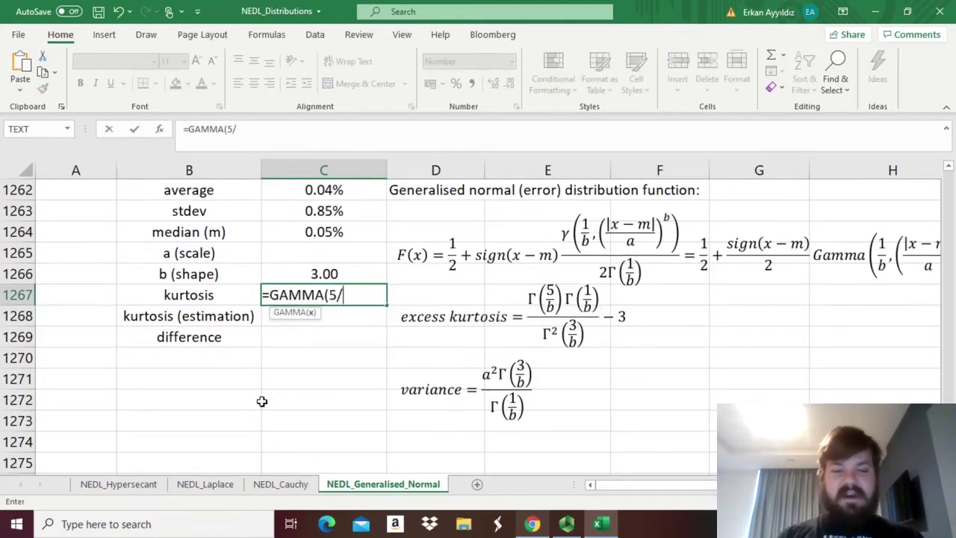
click(310, 268)
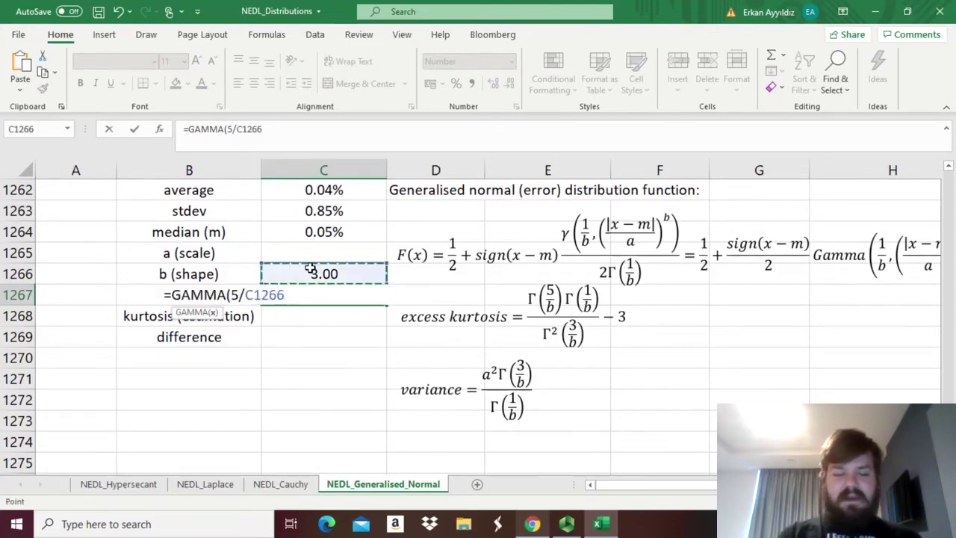
text()*GAMMA()
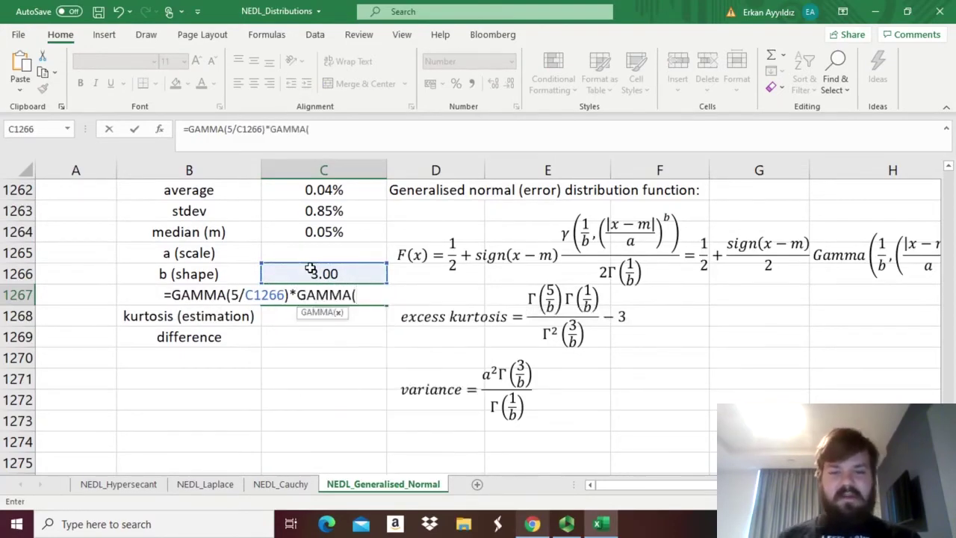
text(1/)
click(310, 268)
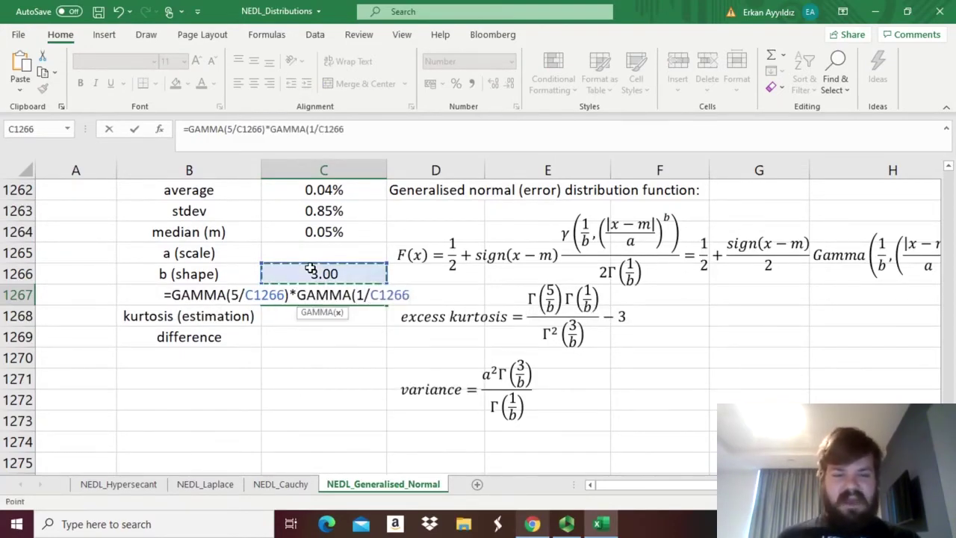
text())
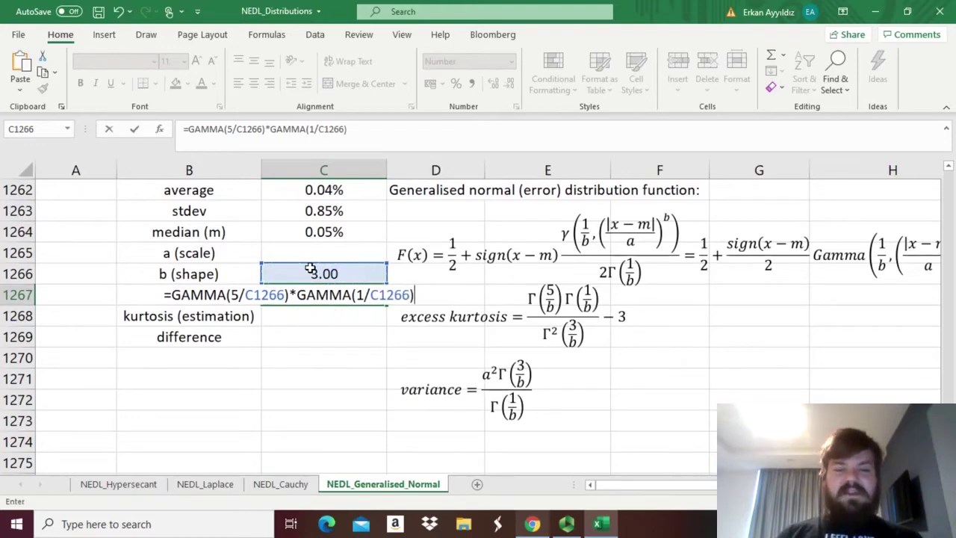
text(/(GAMMA()
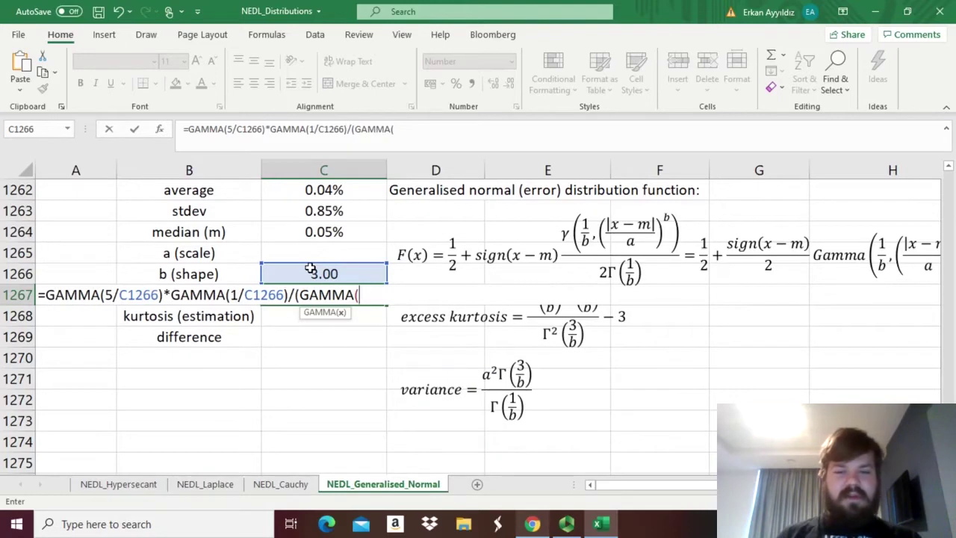
text(3/)
click(310, 269)
text())^)
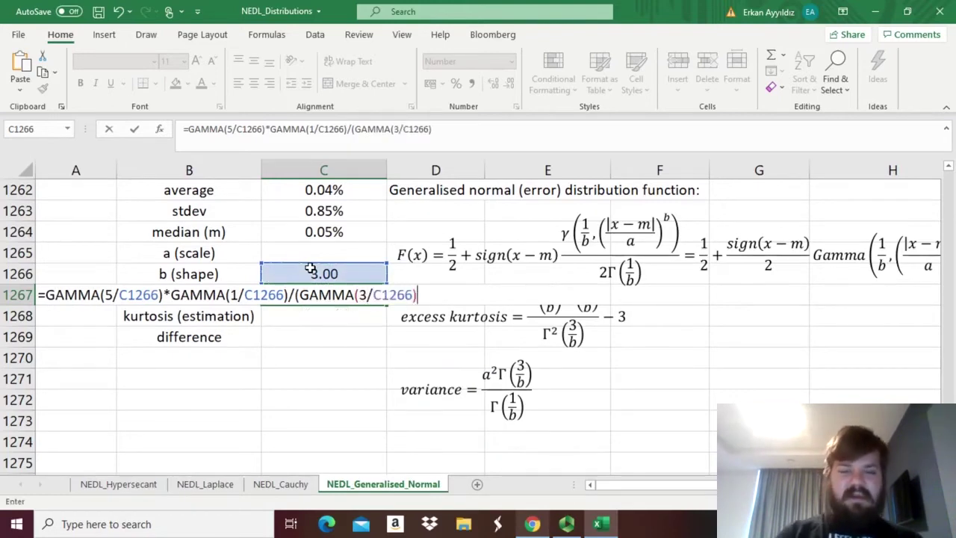
text(2)
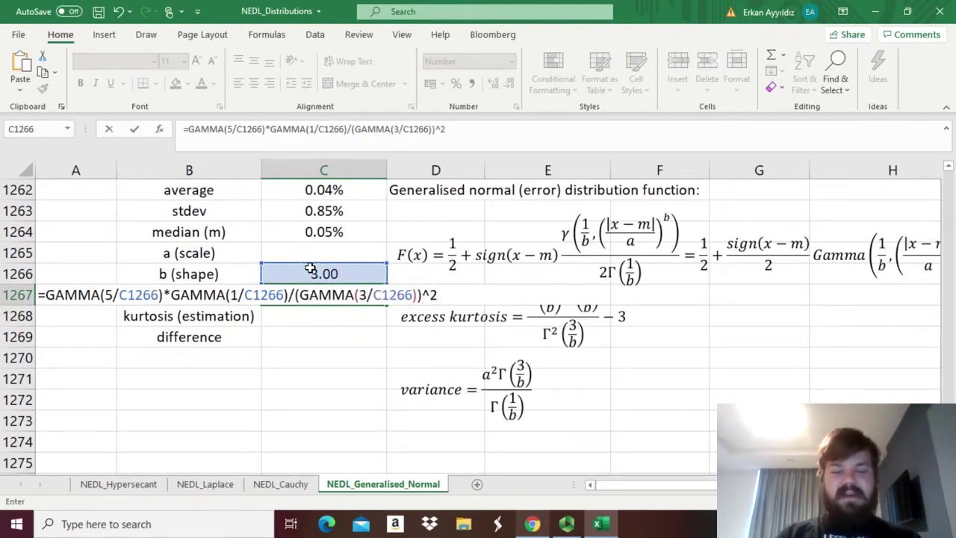
text( - 3)
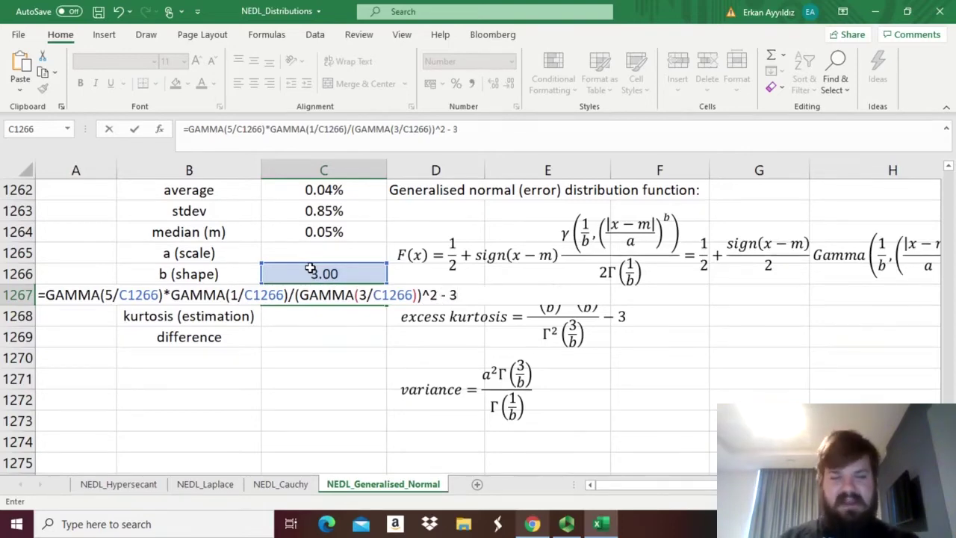
key(Return)
key(Up)
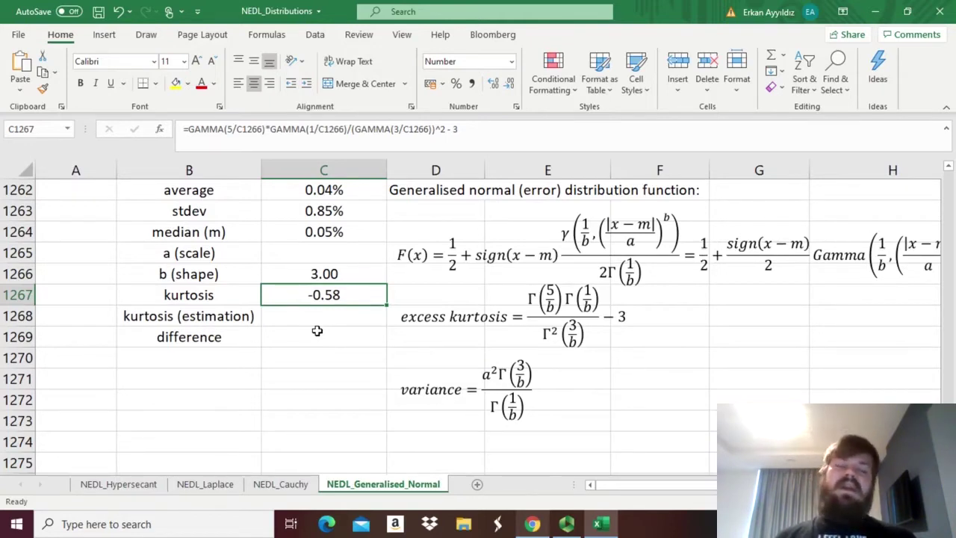
Step: Change the shape parameter b in C1266 to 2 to test the kurtosis of the normal distribution case
key(Up)
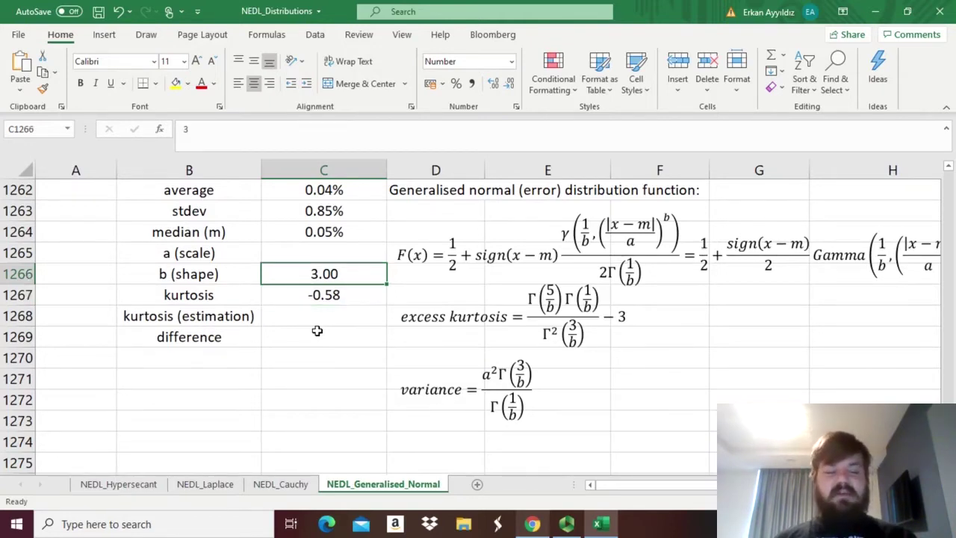
text(2)
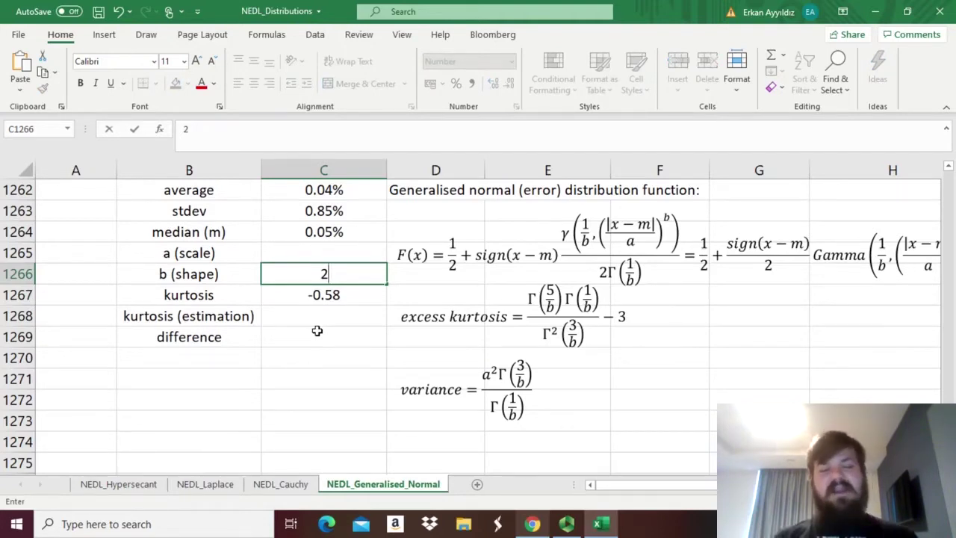
key(Return)
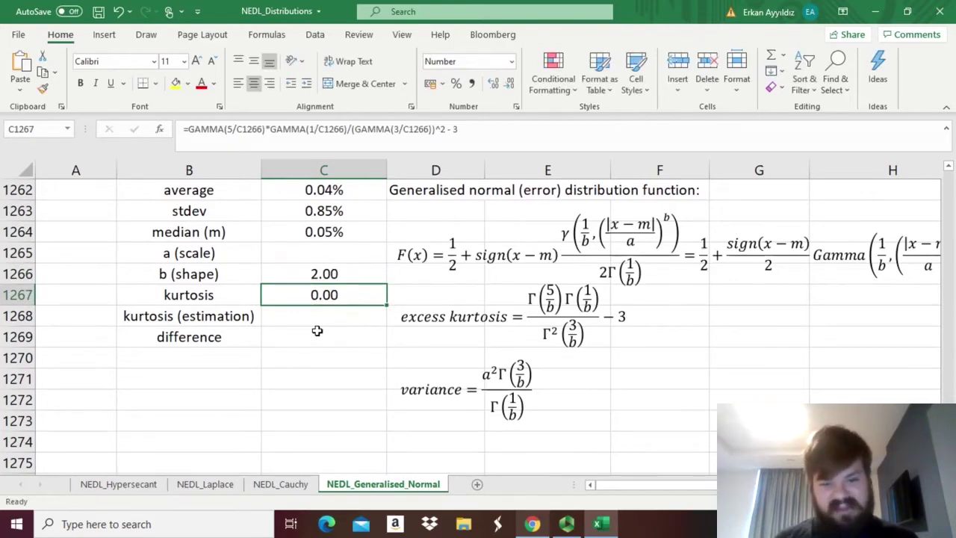
Step: Set the shape parameter b in C1266 to 1 to test the kurtosis of the Laplace case
key(Up)
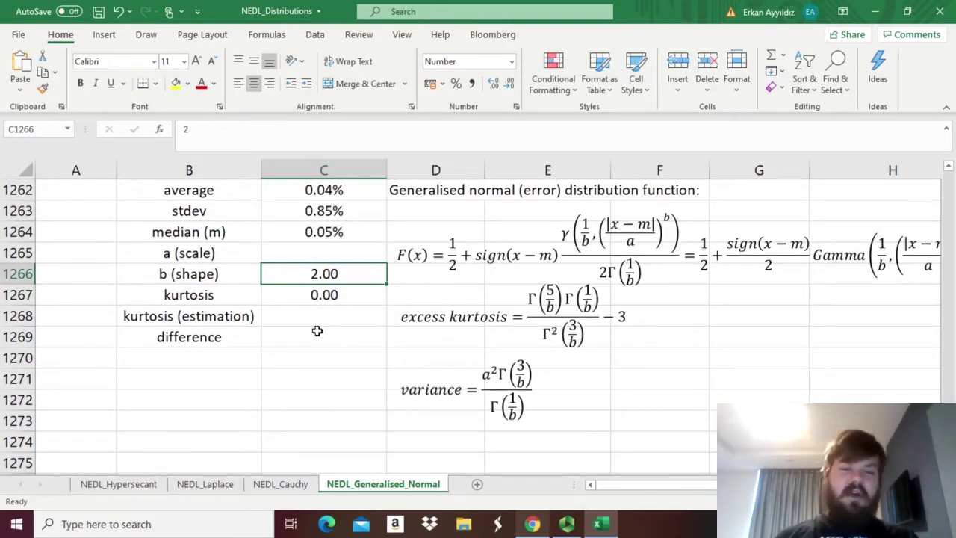
text(1)
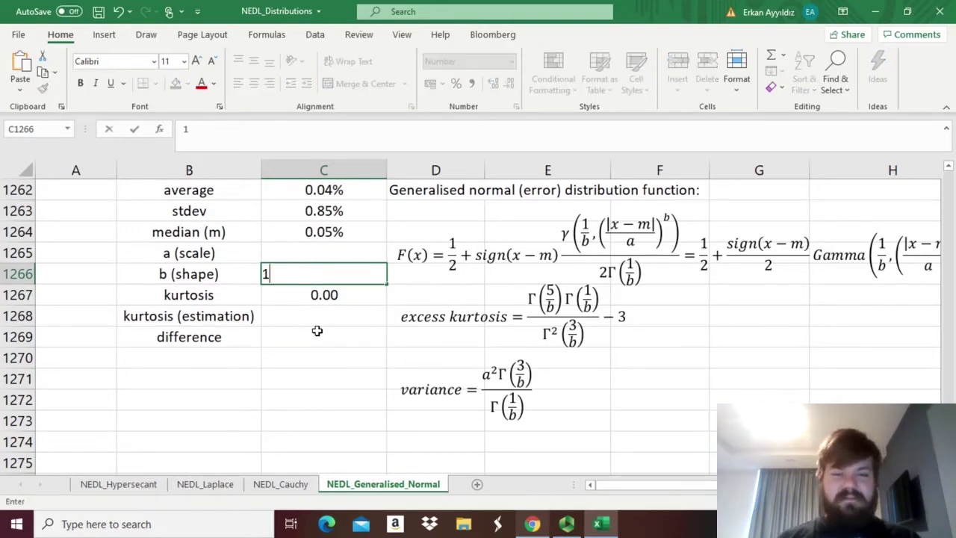
key(Return)
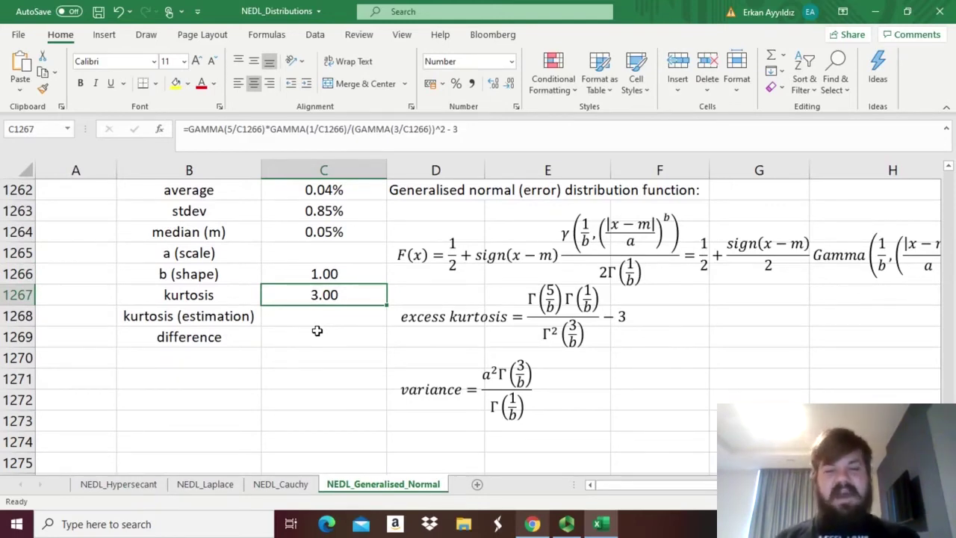
Step: Estimate the sample kurtosis of the returns in C1268 with =KURT(C3:C1260)
key(Up)
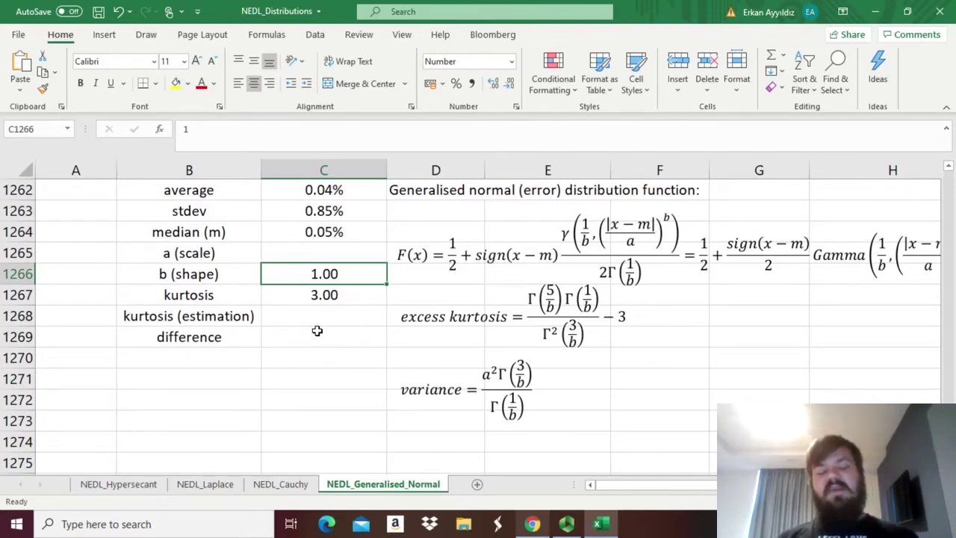
key(Down)
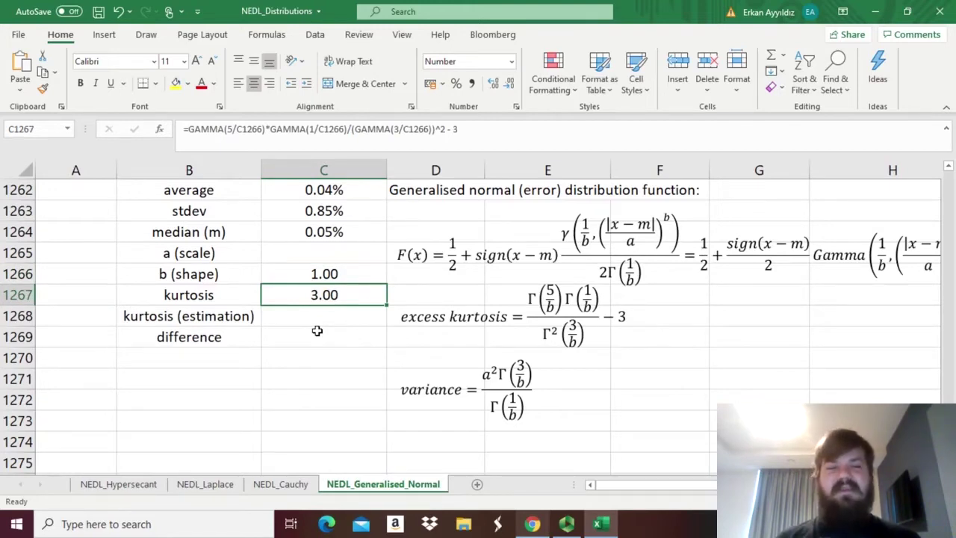
key(Down)
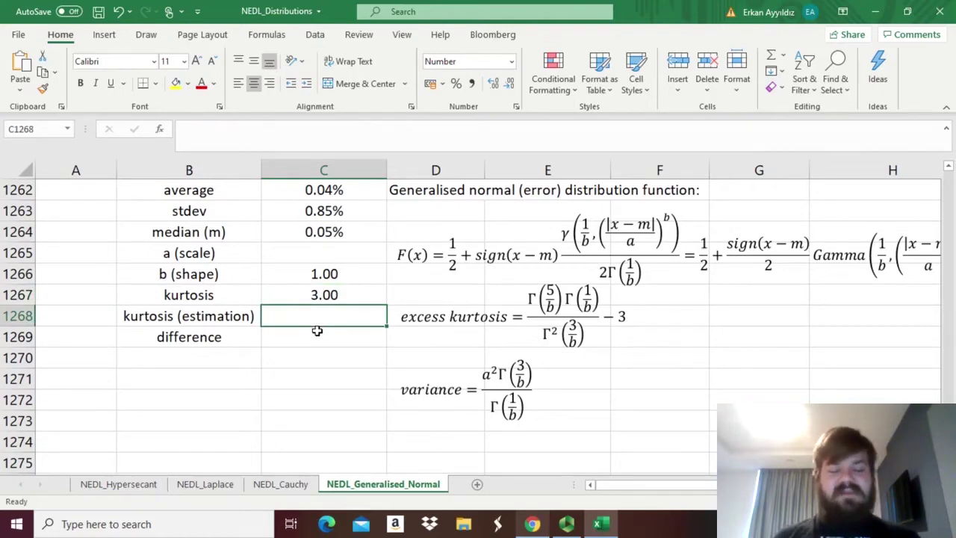
text(=)
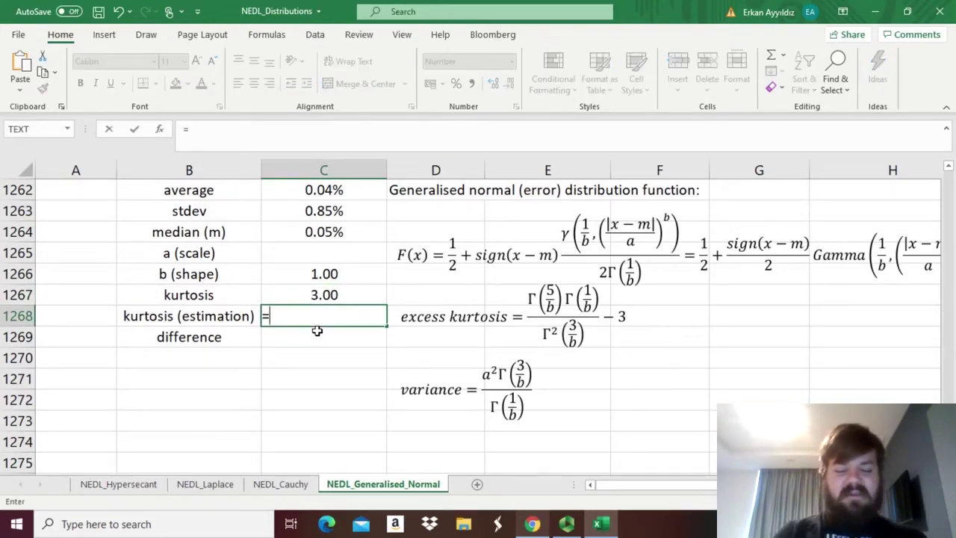
text(KURT()
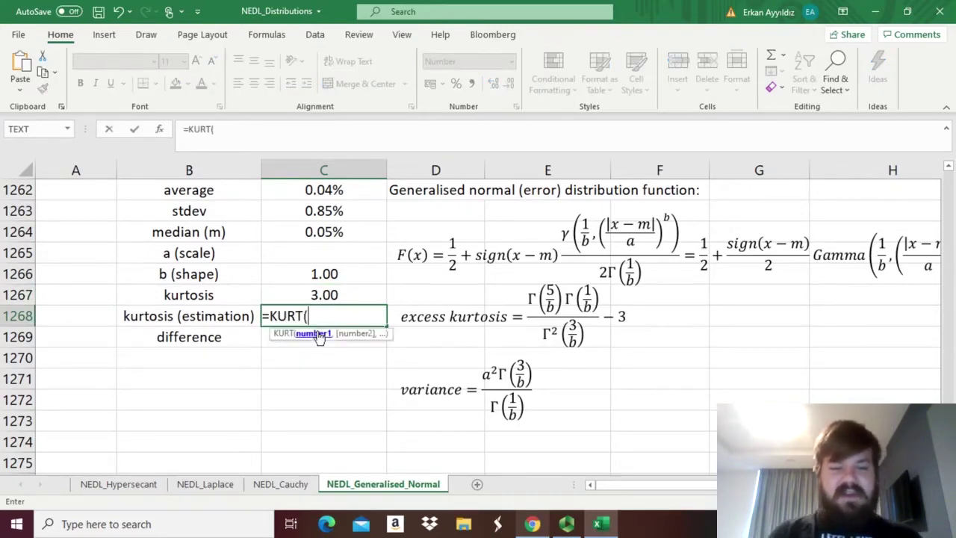
key(Up)
key(Up)
key(Up)
key(Up)
key(Up)
key(Up)
key(Up)
key(Up)
key(Up)
key(Up)
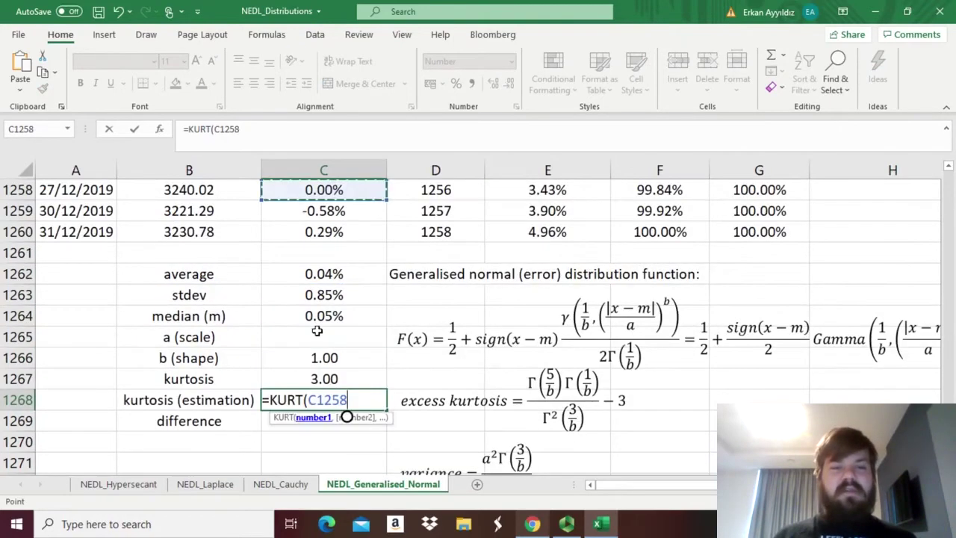
key(Down)
key(Down)
key(ctrl+shift+Up)
text())
key(Return)
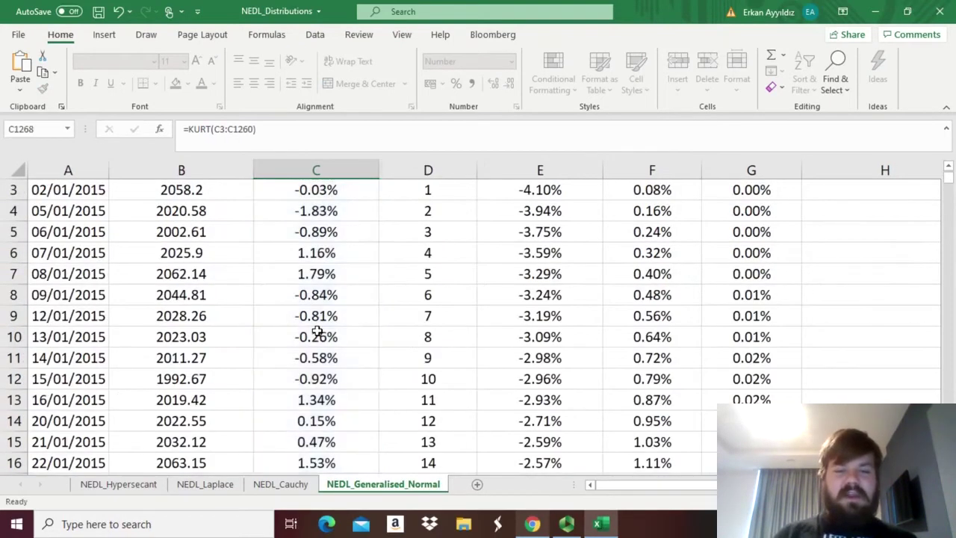
key(Up)
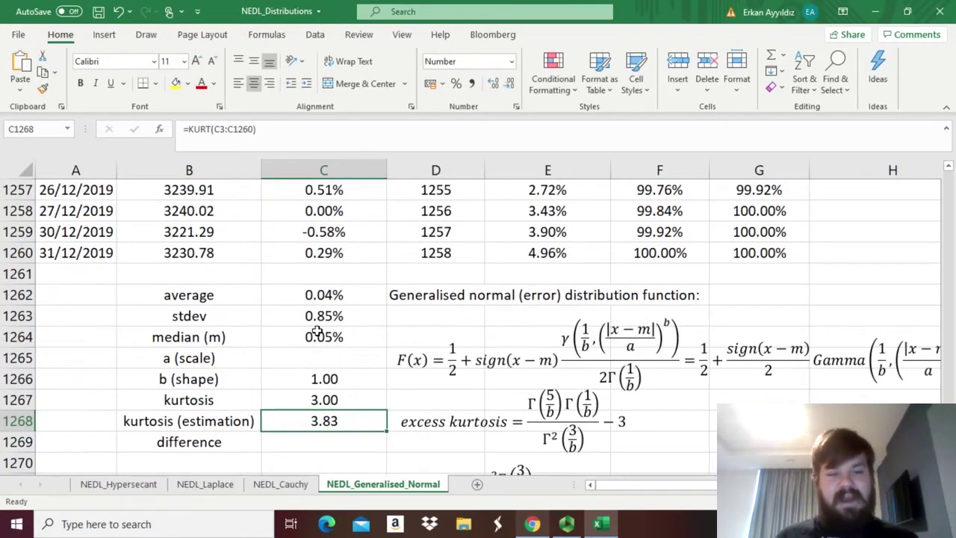
key(Up)
key(Up)
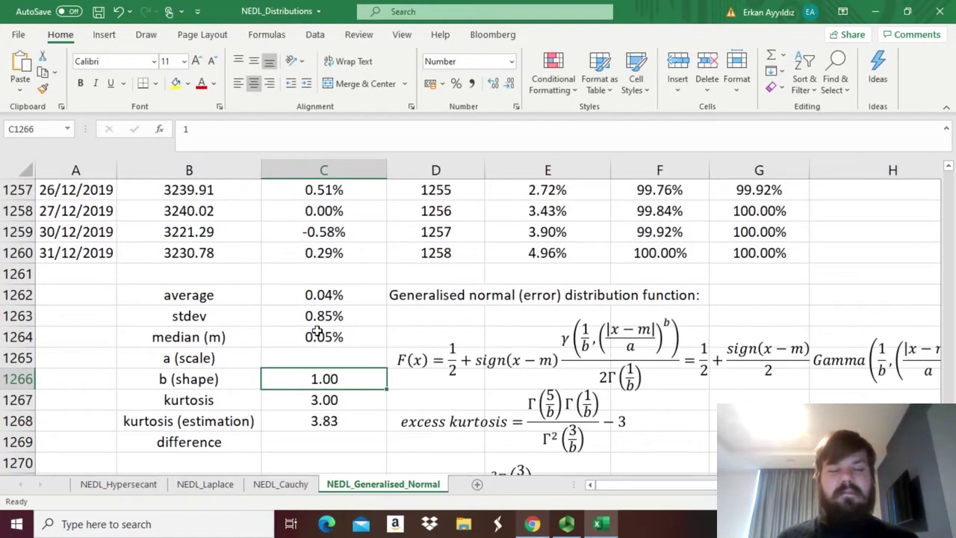
key(Down)
key(Down)
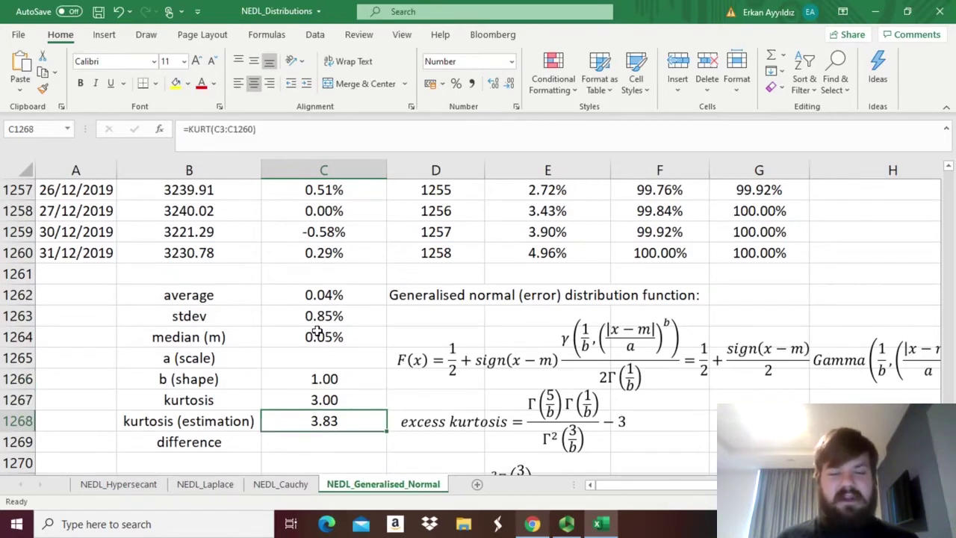
key(Up)
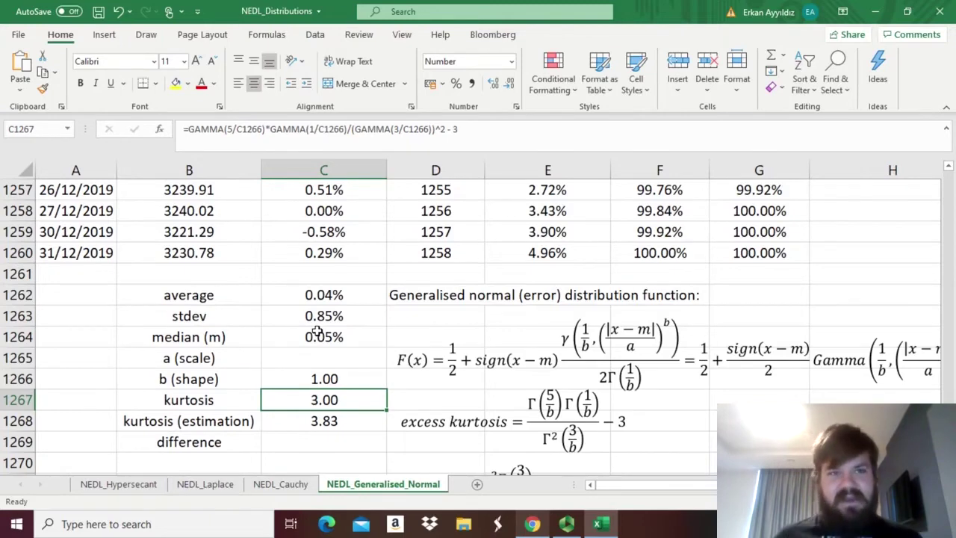
Step: Calculate the difference between the estimated and theoretical kurtosis in C1269 with =C1268-C1267
scroll(314, 359, down, 1)
click(297, 382)
text(=)
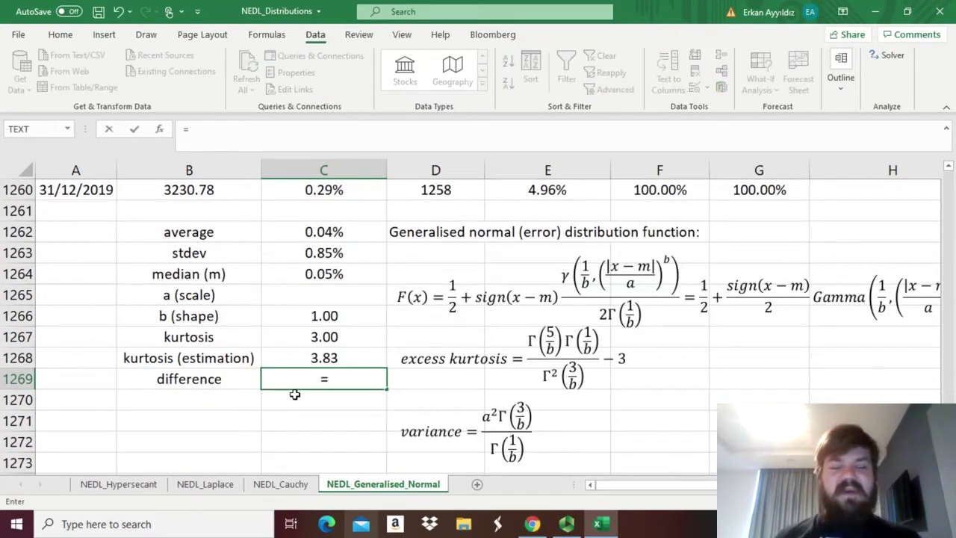
click(303, 358)
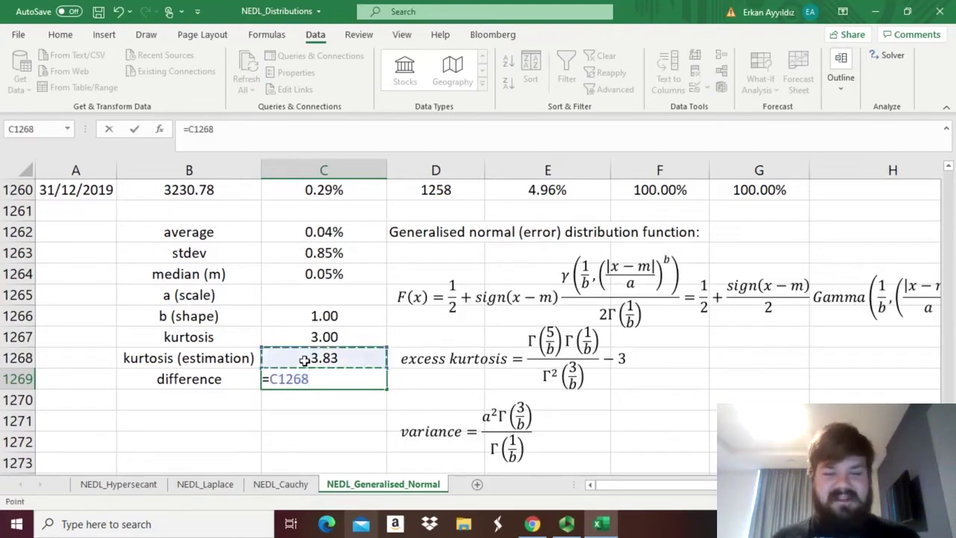
text(-)
click(331, 334)
key(Return)
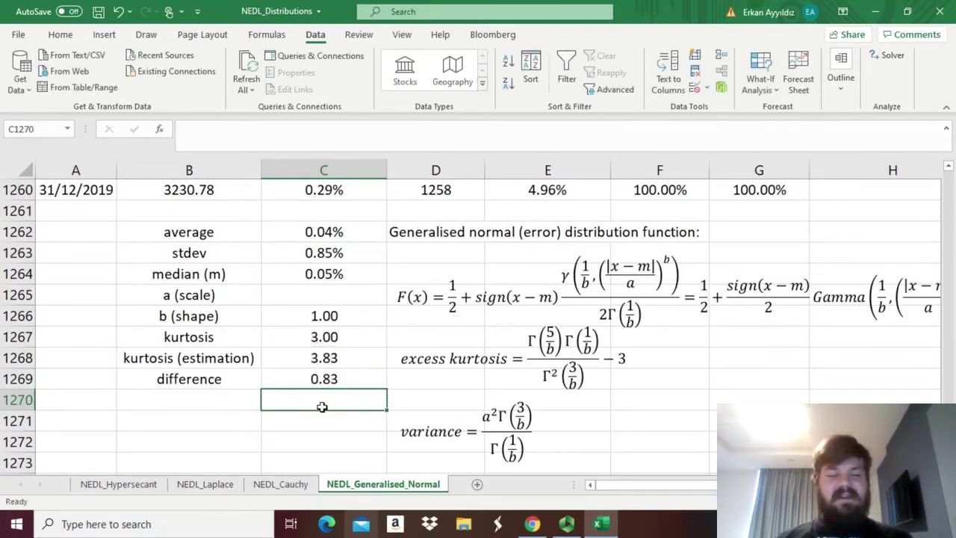
key(Up)
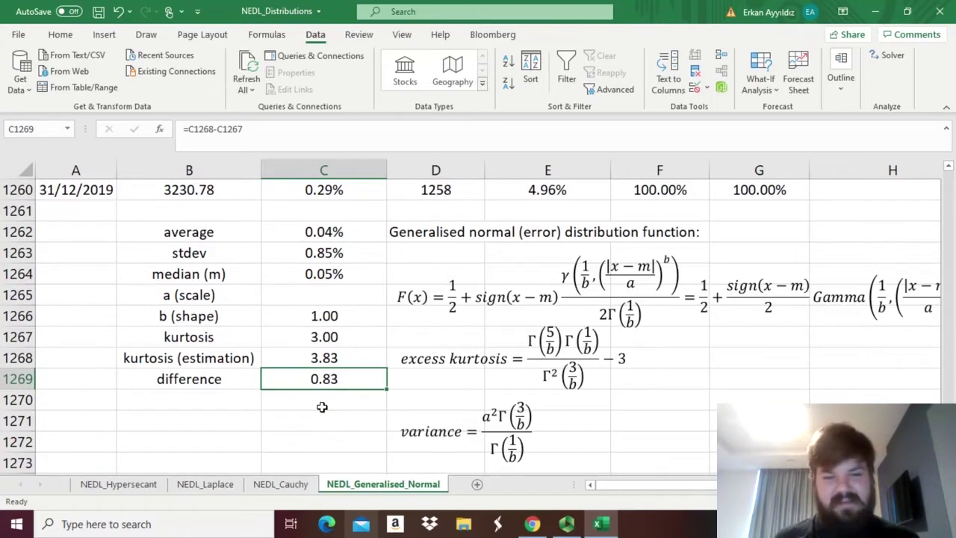
click(301, 317)
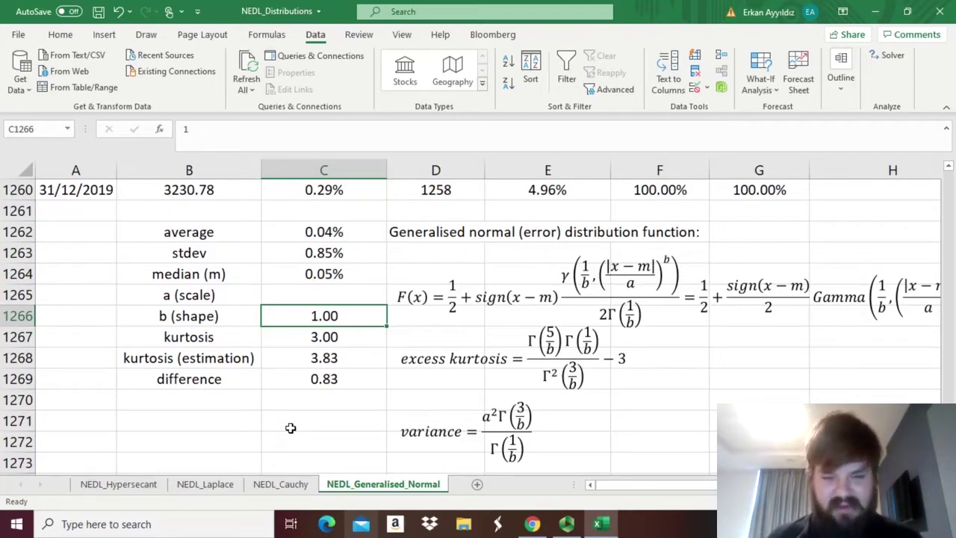
Step: Set up Solver to bring the kurtosis difference in C1269 to a value of 0 by changing the shape parameter in C1266
click(304, 384)
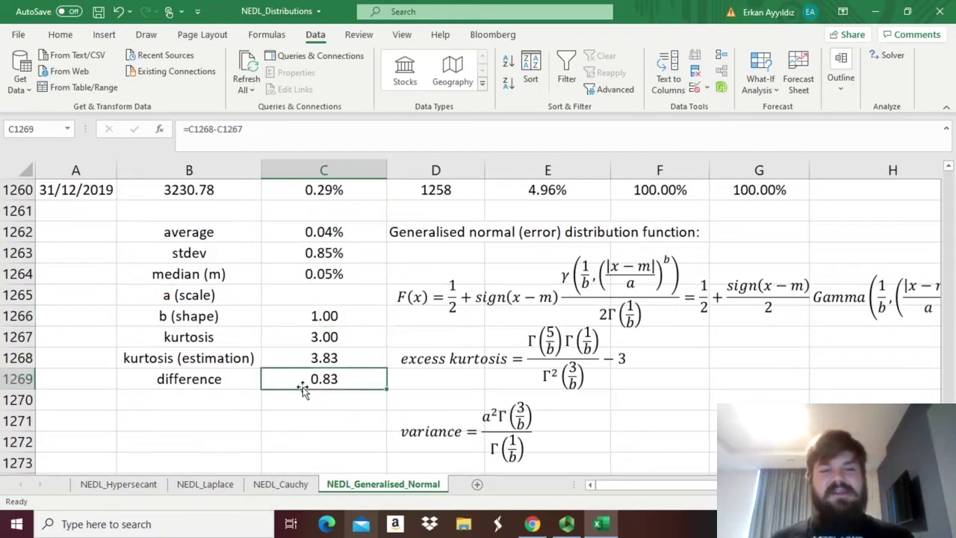
click(890, 55)
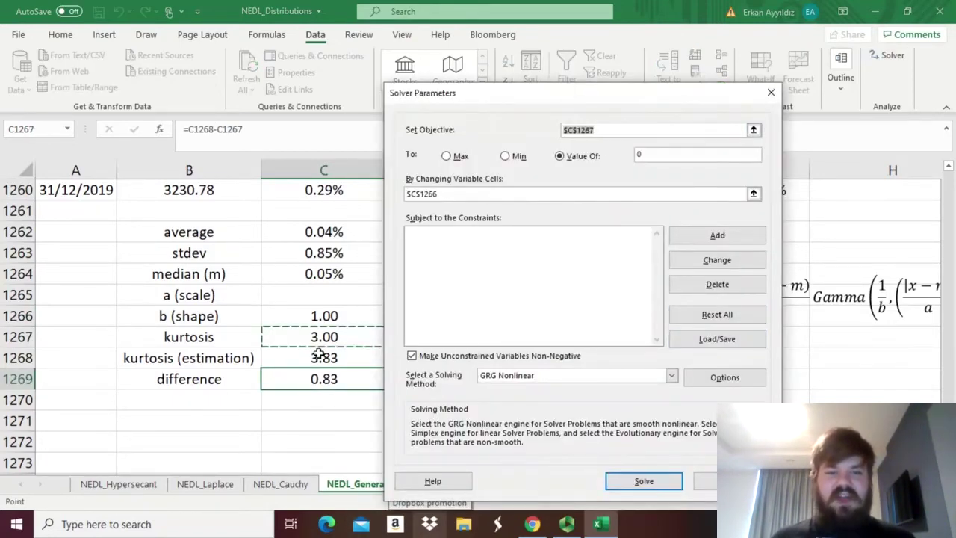
click(317, 379)
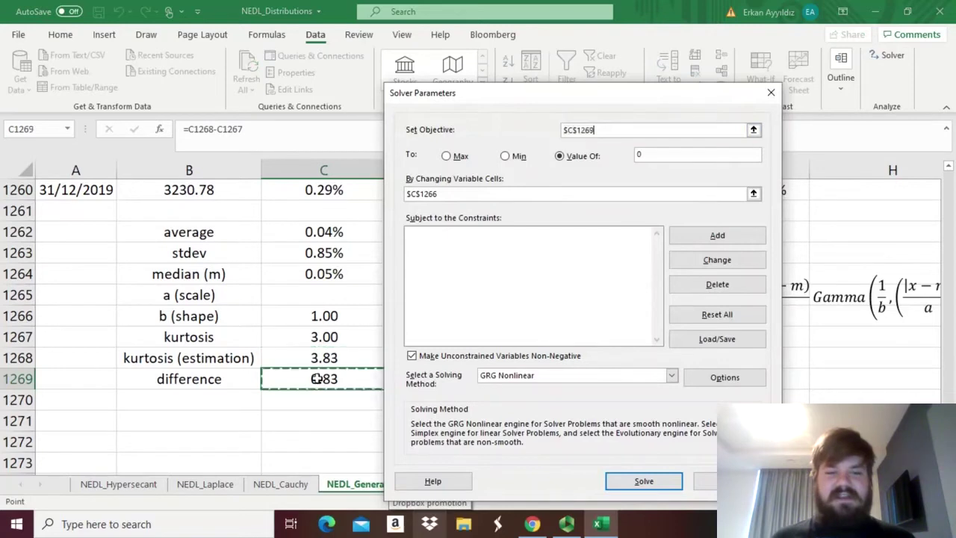
click(679, 153)
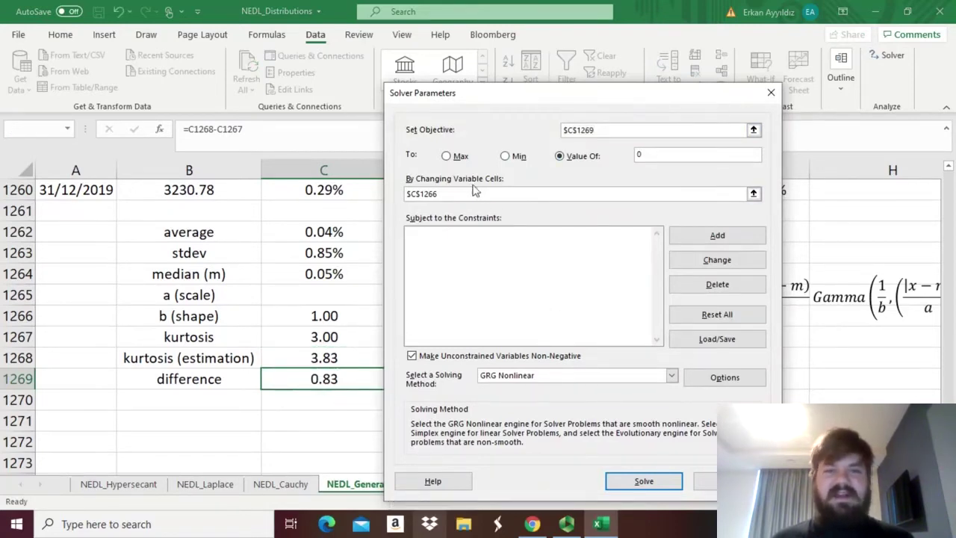
click(420, 192)
key(BackSpace)
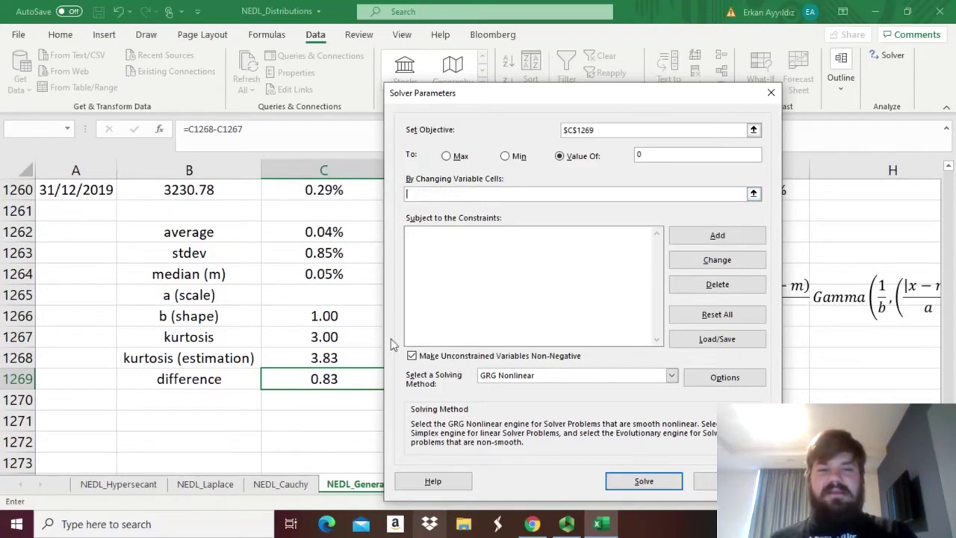
click(301, 314)
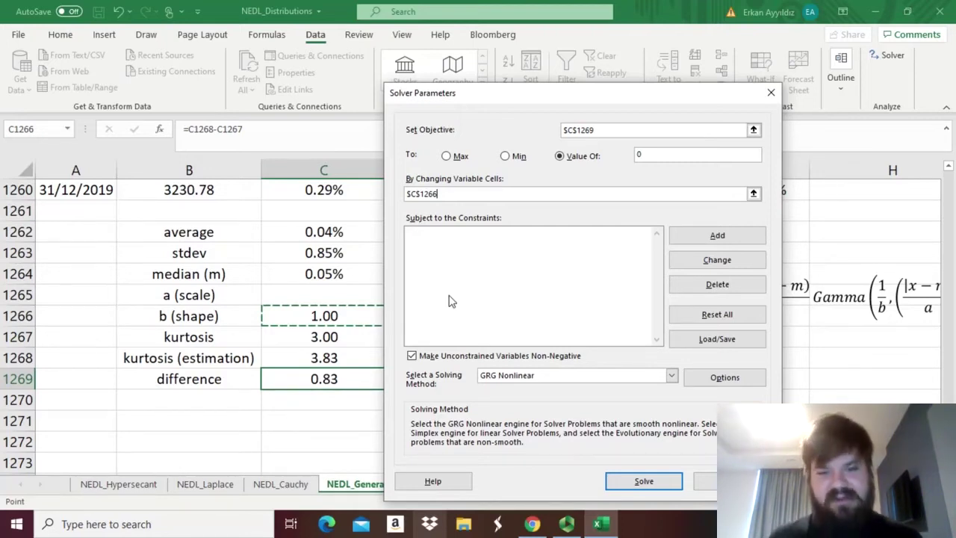
Step: Solve for the shape parameter b with GRG Nonlinear and keep the Solver solution
click(641, 480)
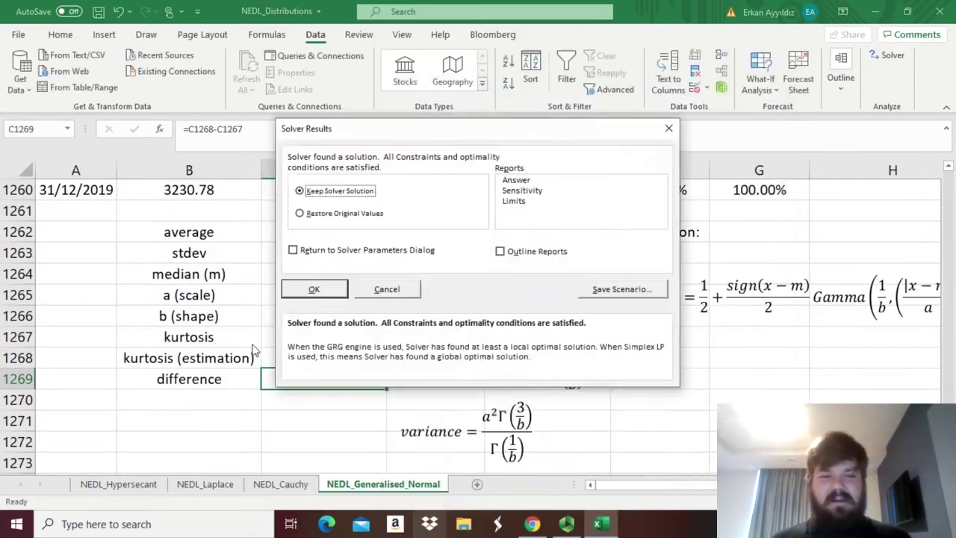
click(312, 291)
click(275, 431)
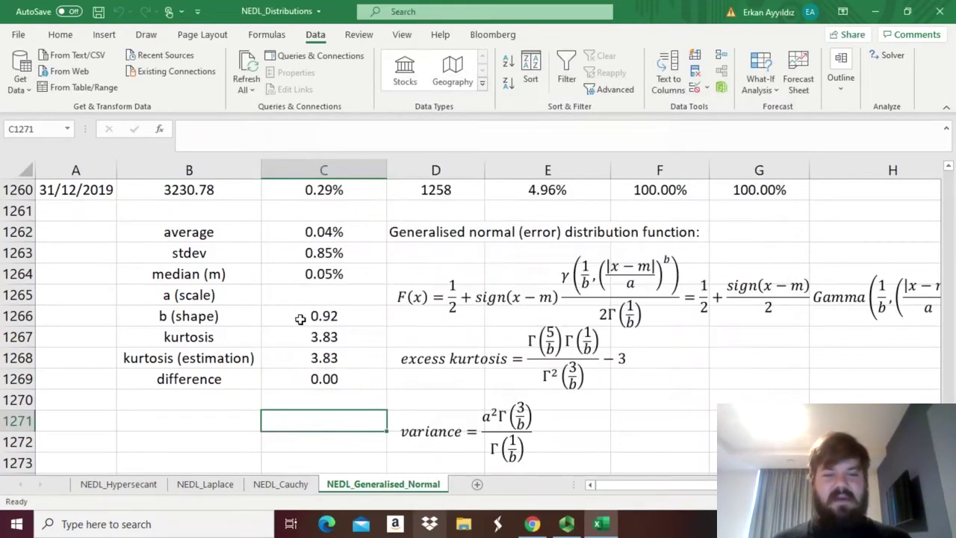
click(299, 319)
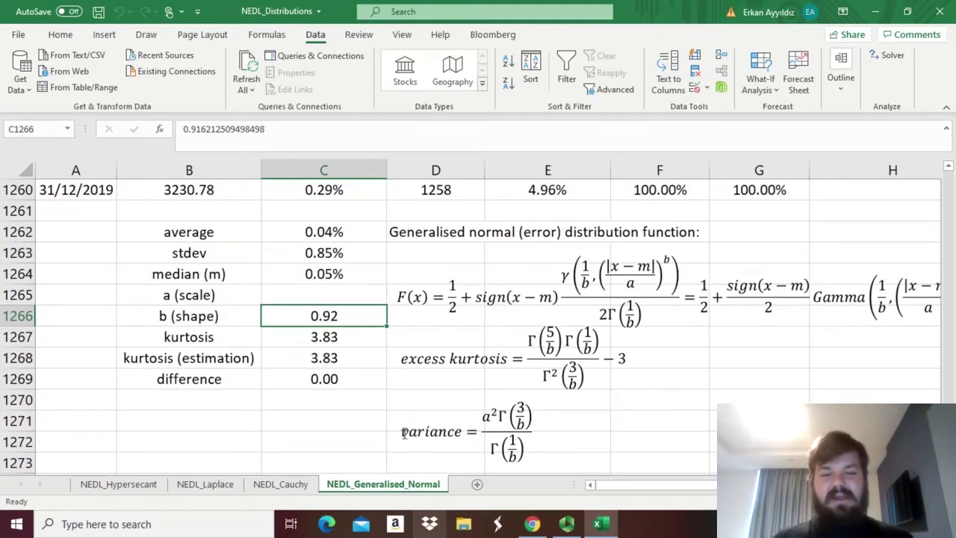
Step: Examine the variance formula, including its numerator and denominator gamma terms, to work out how to isolate the scale parameter a
drag(398, 431, 532, 434)
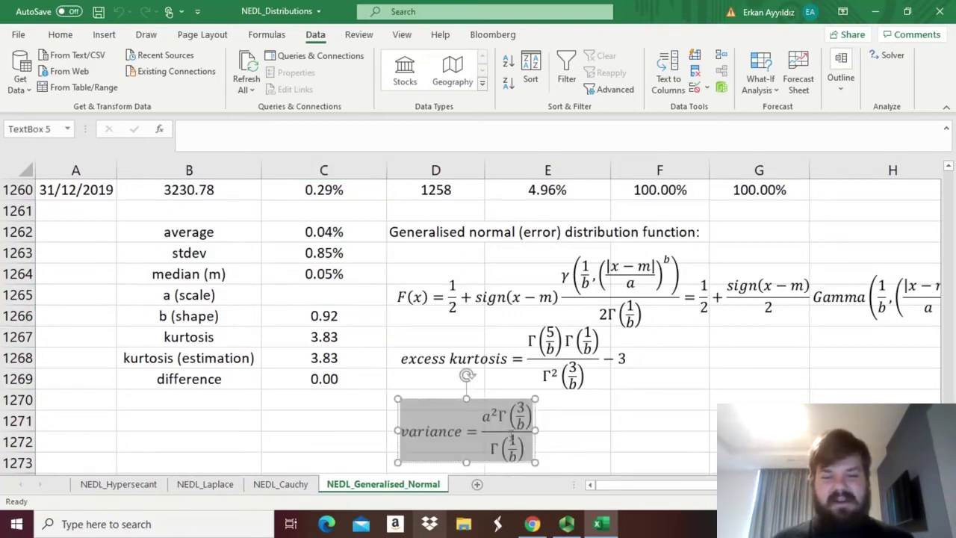
click(648, 443)
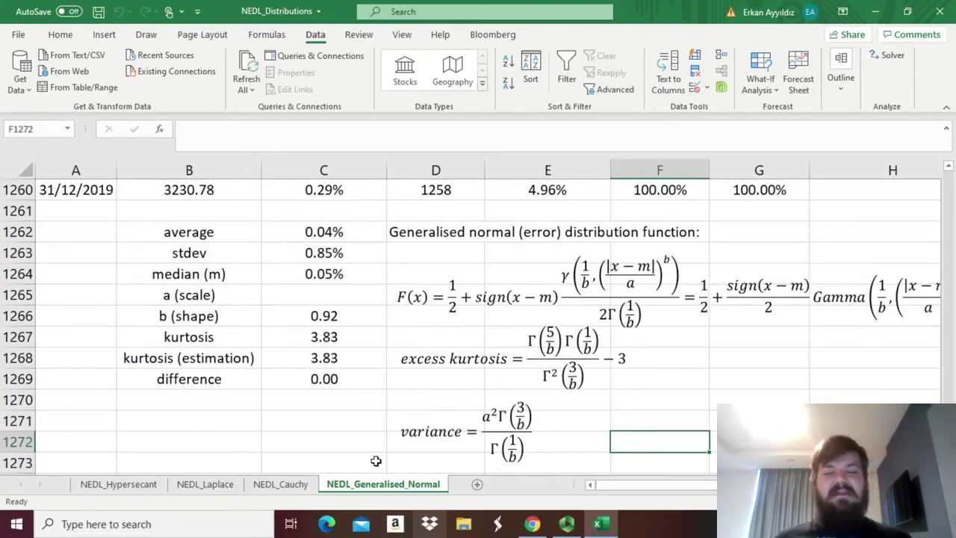
drag(400, 433, 463, 436)
click(356, 419)
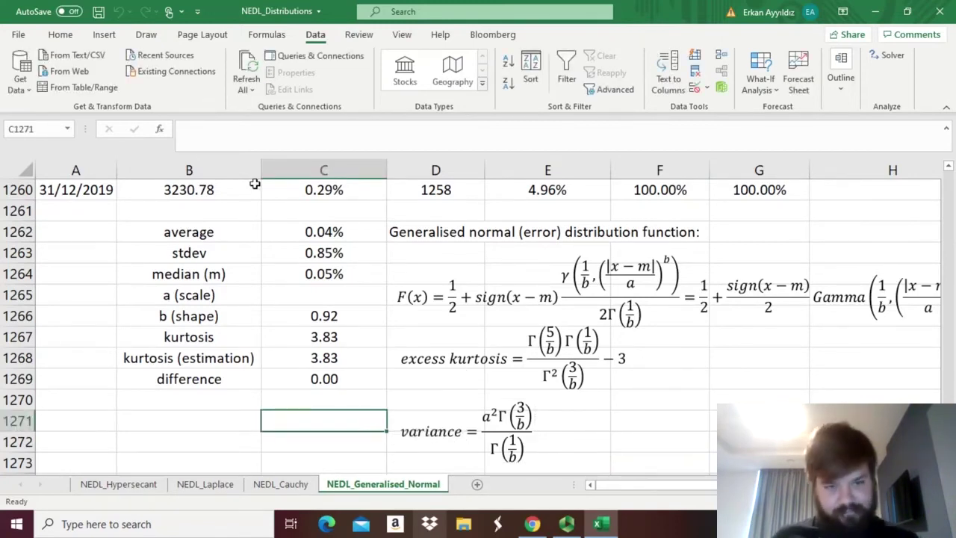
click(317, 295)
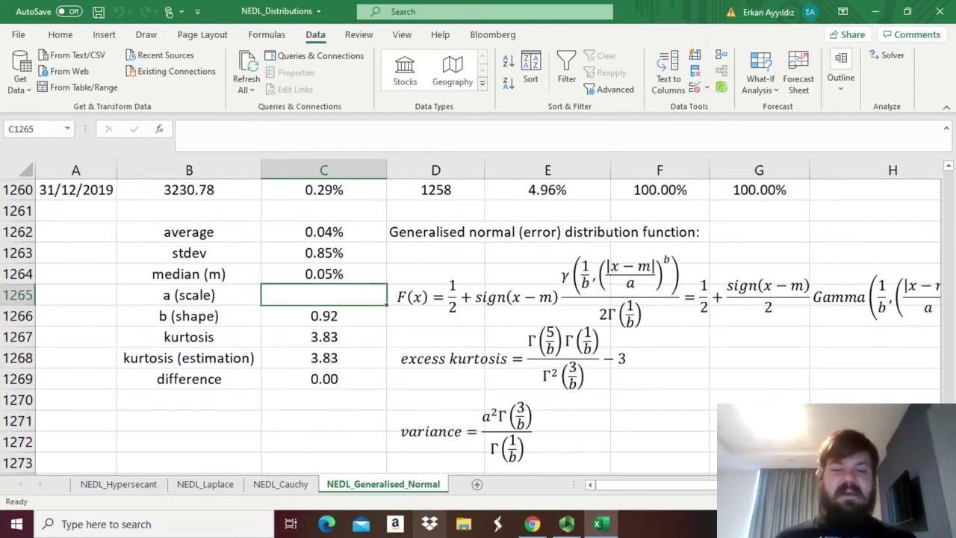
click(498, 409)
drag(482, 416, 531, 418)
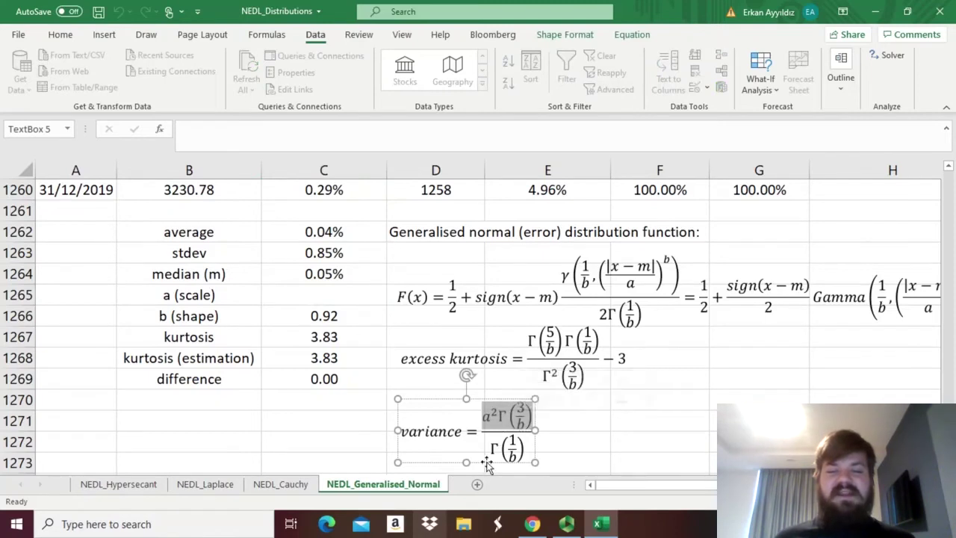
click(498, 416)
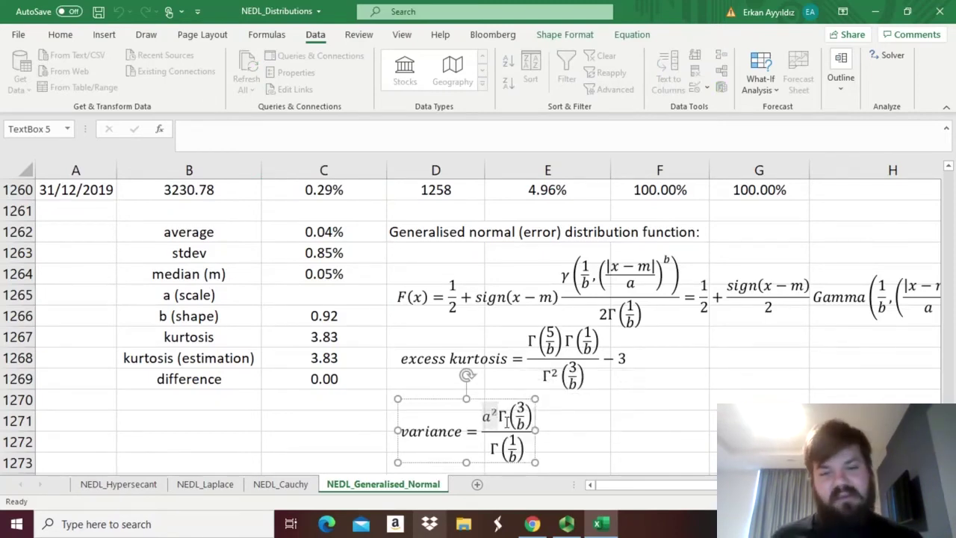
drag(407, 424, 523, 451)
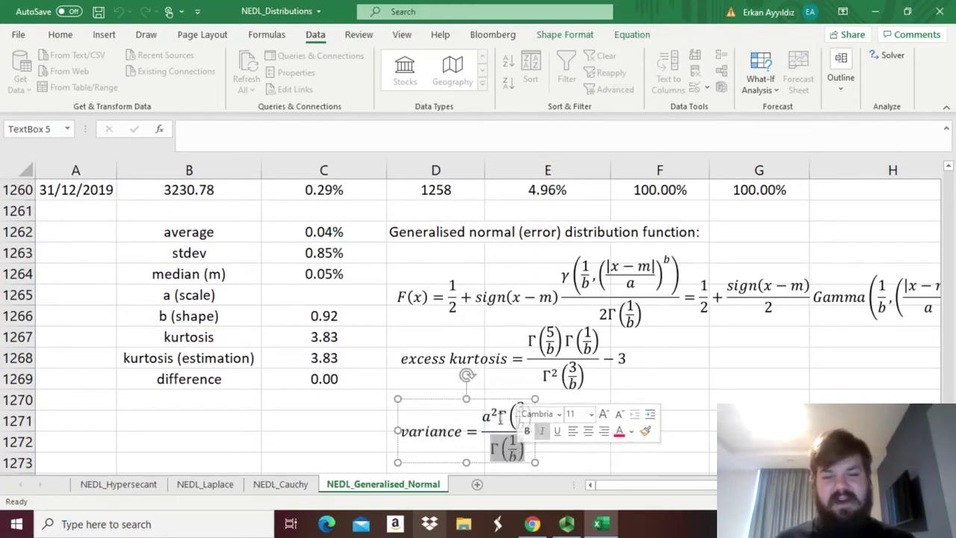
drag(500, 419, 529, 415)
Step: Calculate the scale parameter a in C1265 with =SQRT(C1263^2*GAMMA(1/C1266)/GAMMA(3/C1266))
click(279, 300)
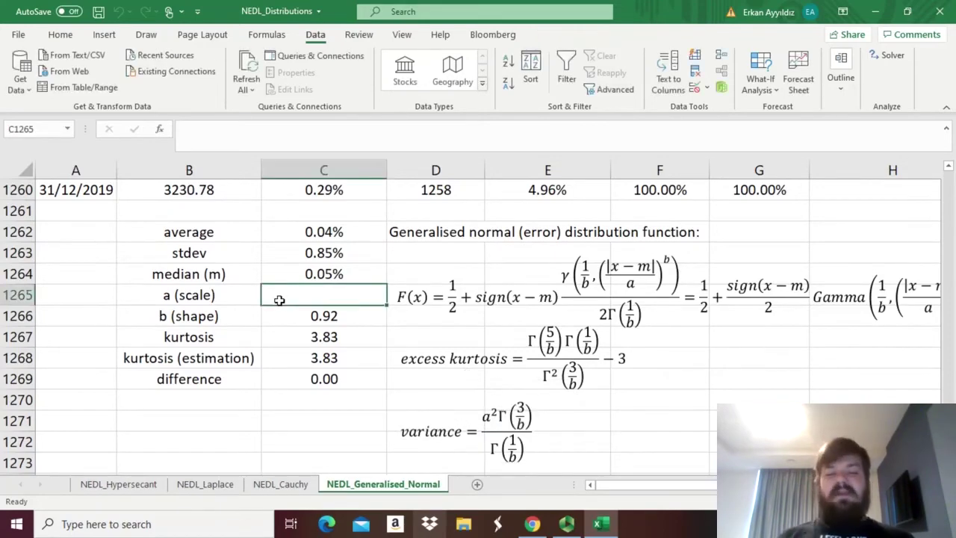
text(=SQR)
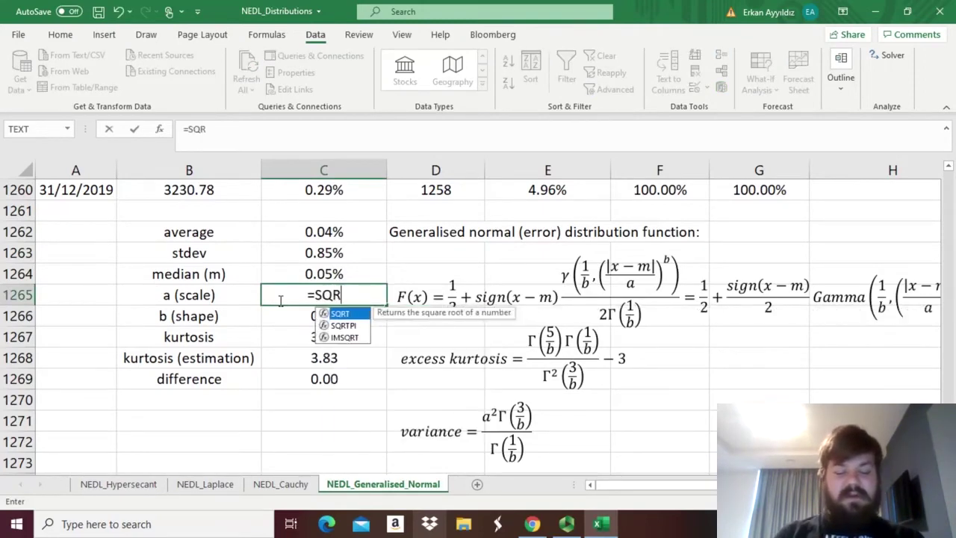
key(Tab)
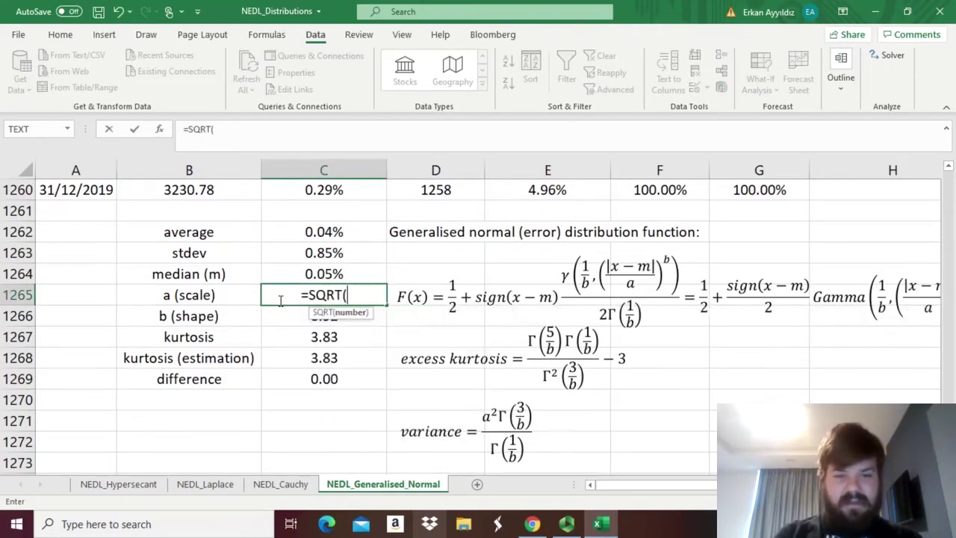
click(286, 253)
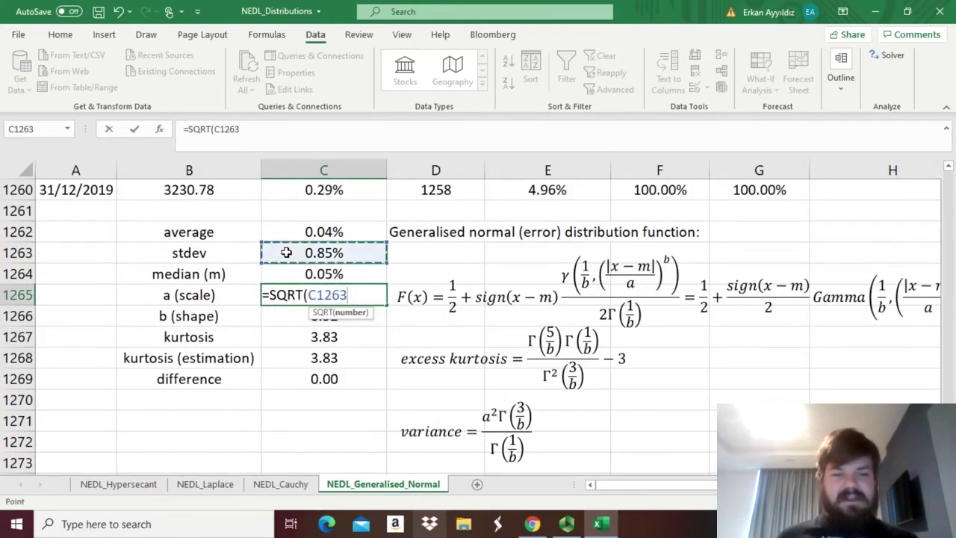
text(^2)
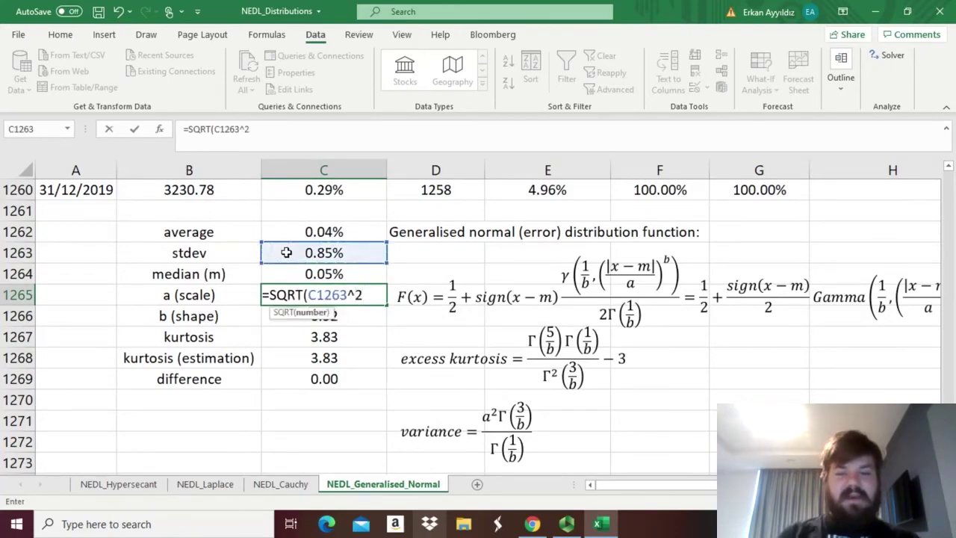
text(*GAM)
key(Tab)
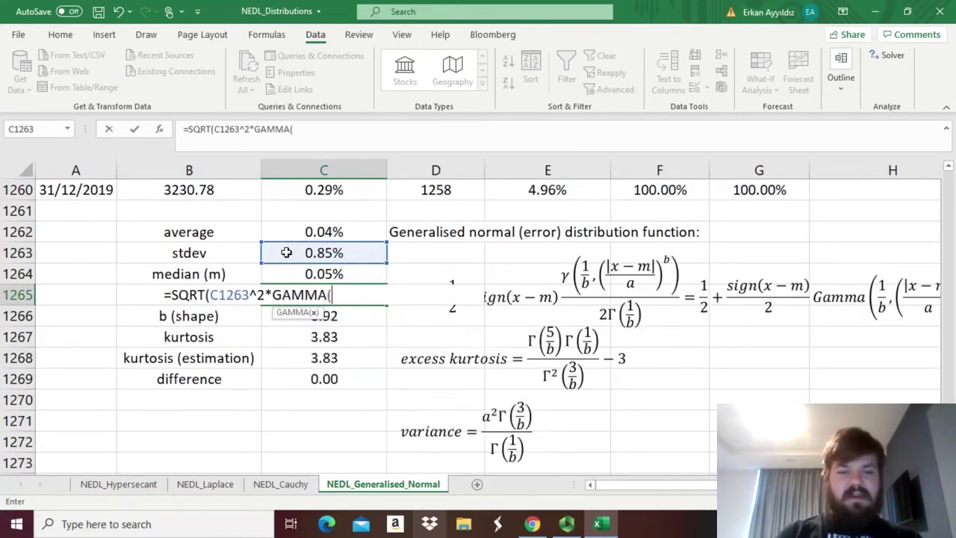
text(1/)
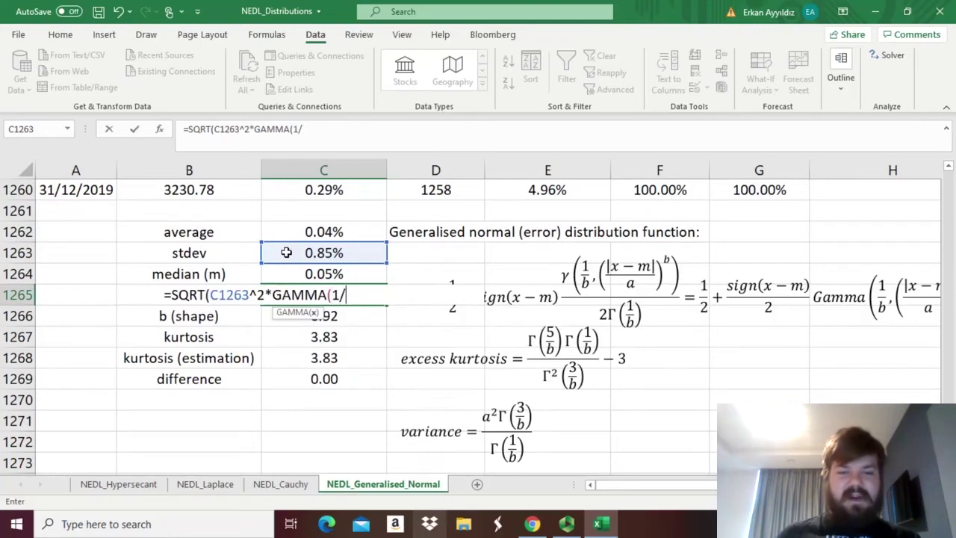
click(364, 315)
text()/)
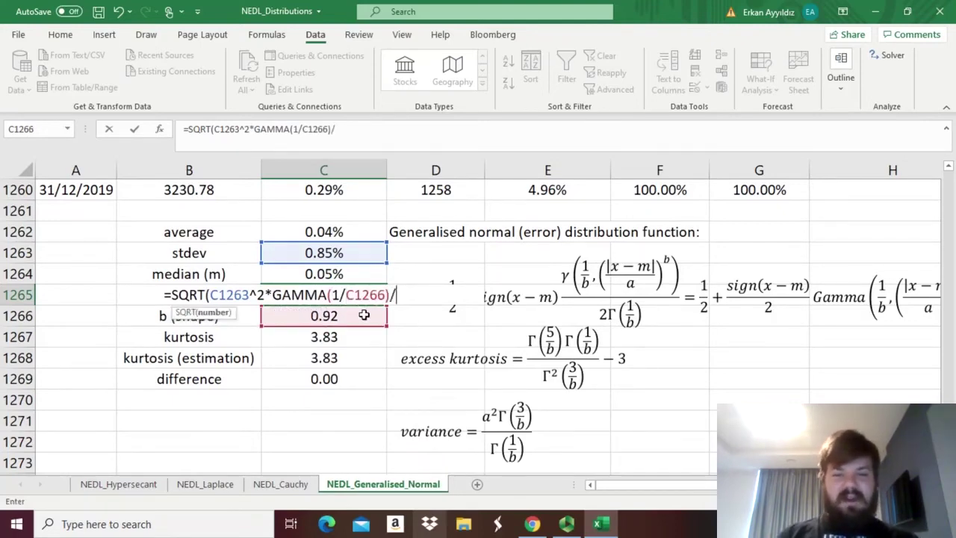
text(GAMMA(3/)
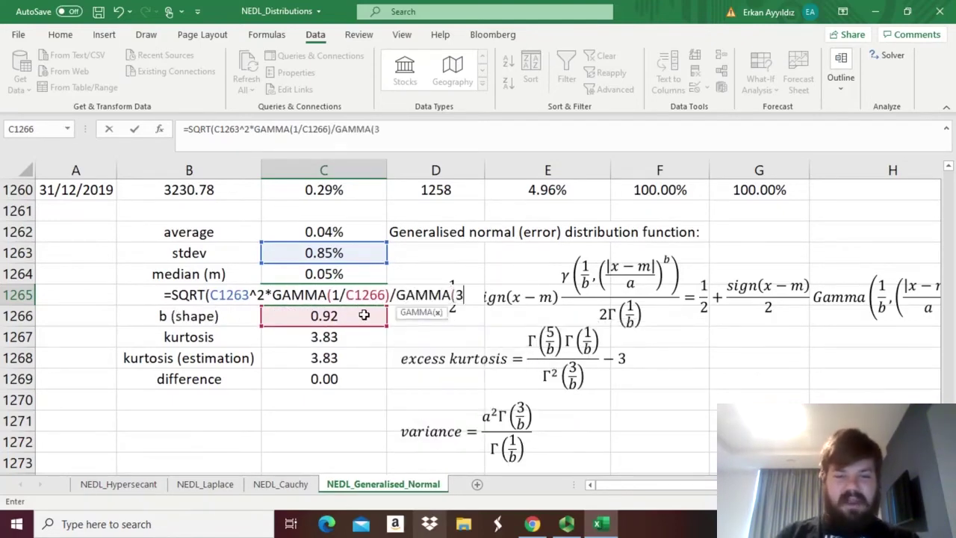
click(345, 315)
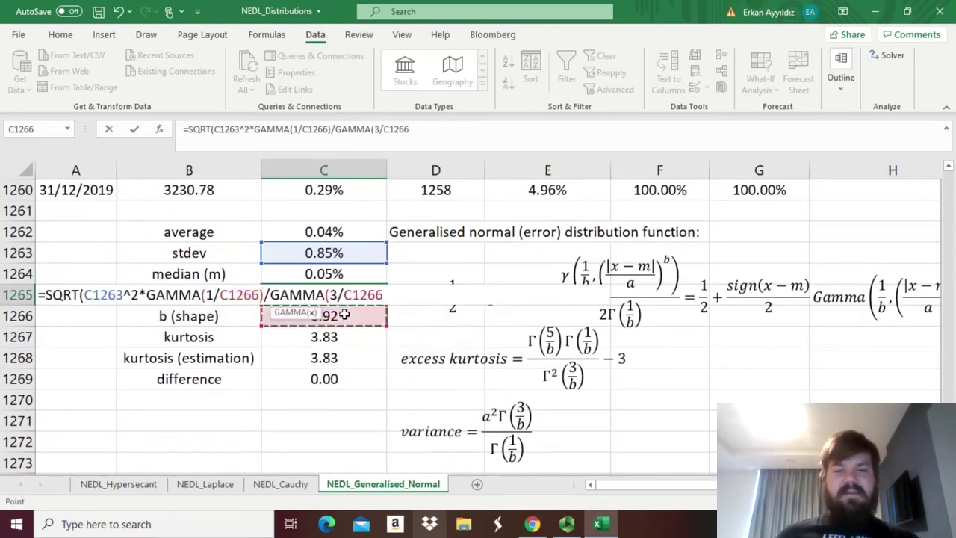
text()))
key(Return)
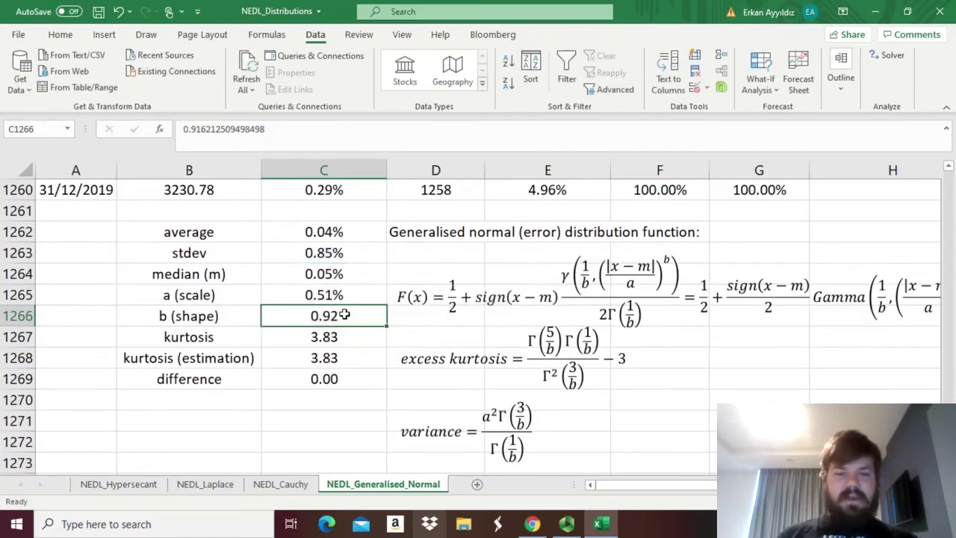
key(Up)
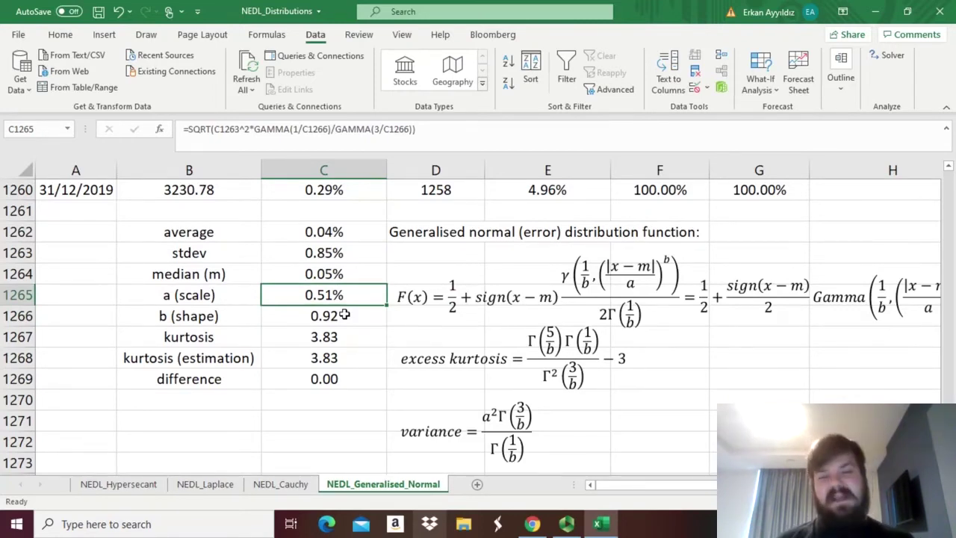
Step: Examine the generalised normal distribution function, focusing on the lower incomplete gamma term and the complete gamma term in its denominator
key(Up)
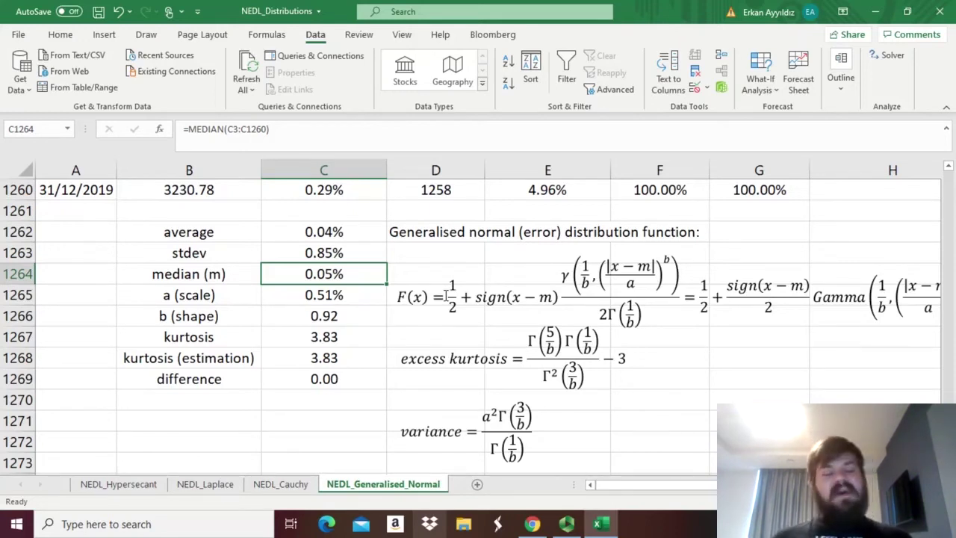
click(563, 278)
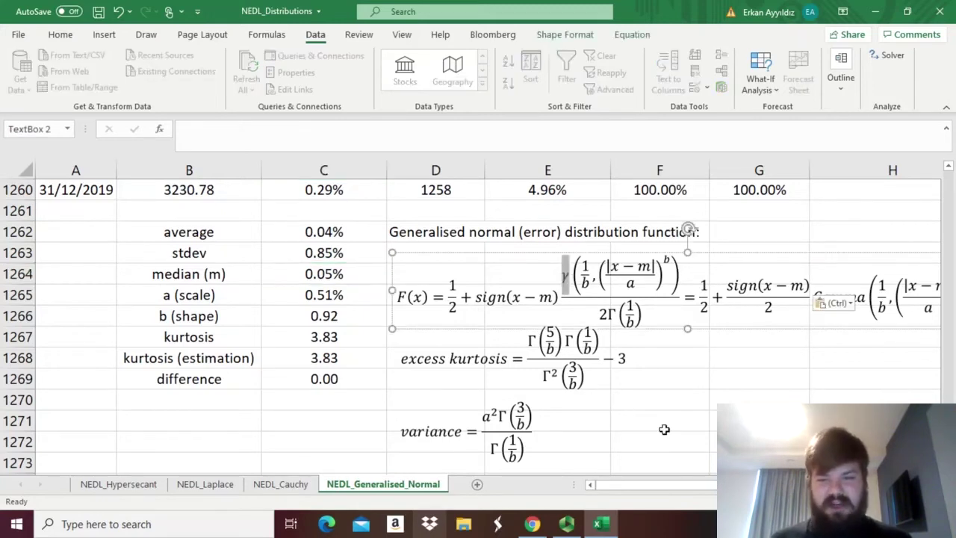
click(565, 278)
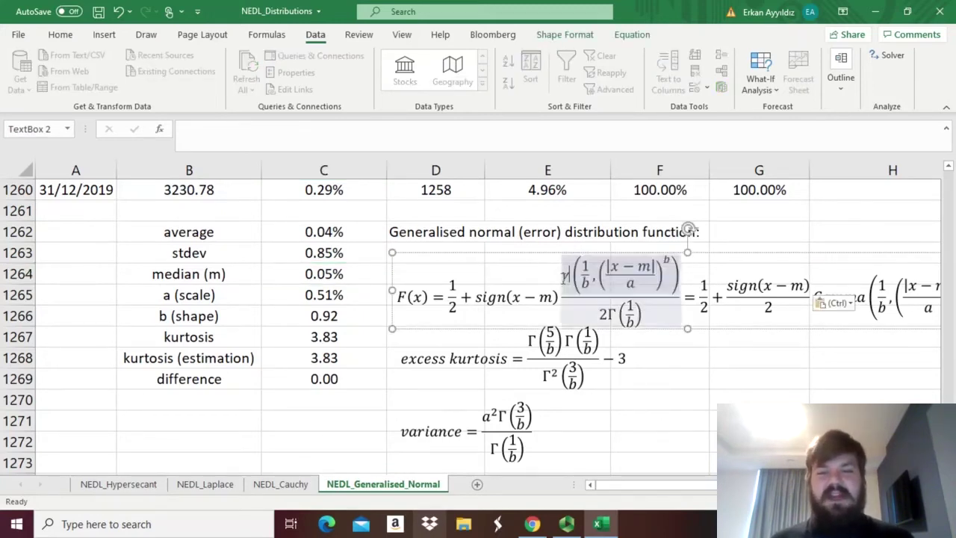
double_click(565, 277)
click(566, 279)
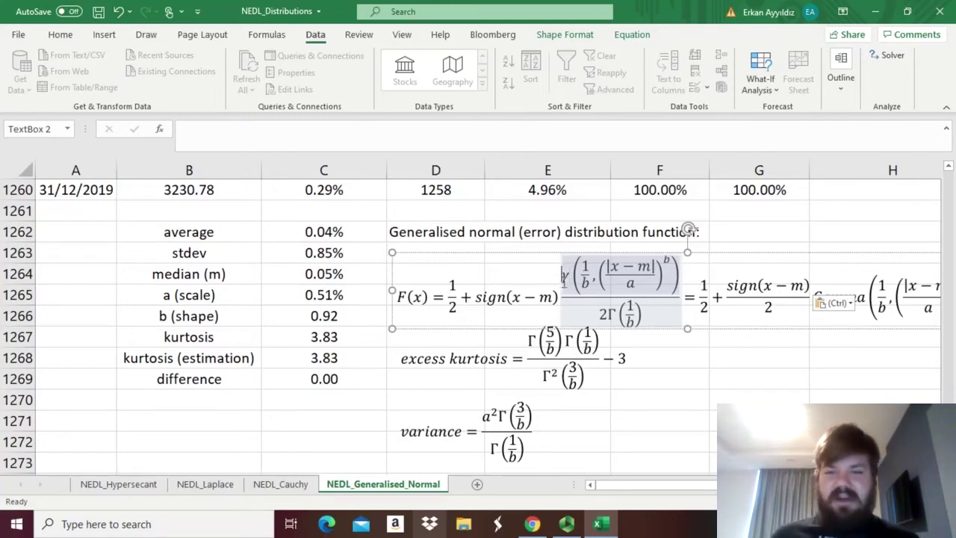
drag(567, 283, 611, 282)
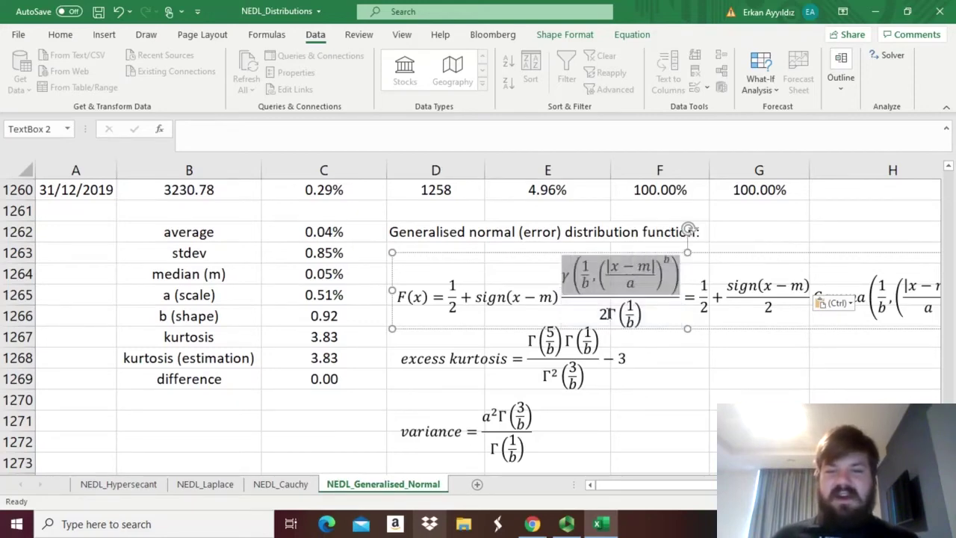
shift+click(609, 317)
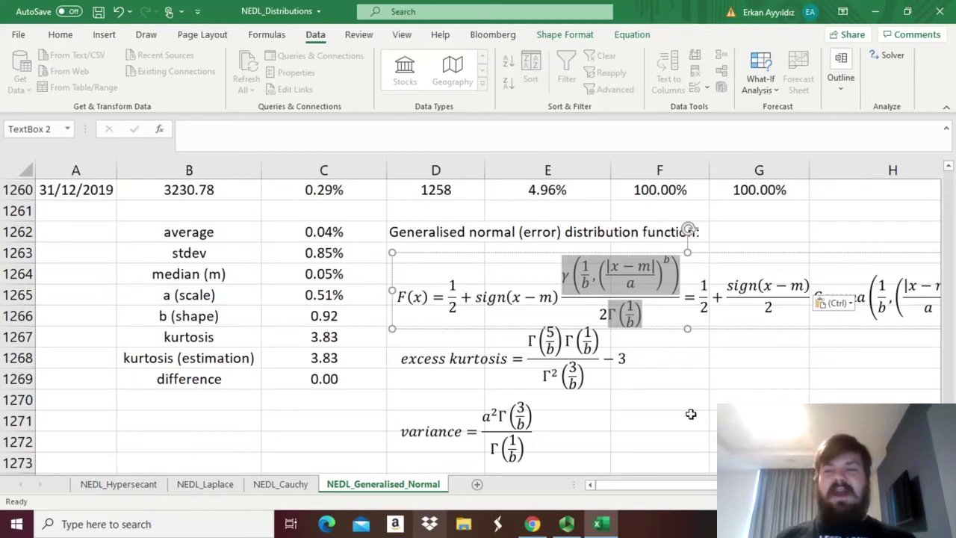
click(768, 374)
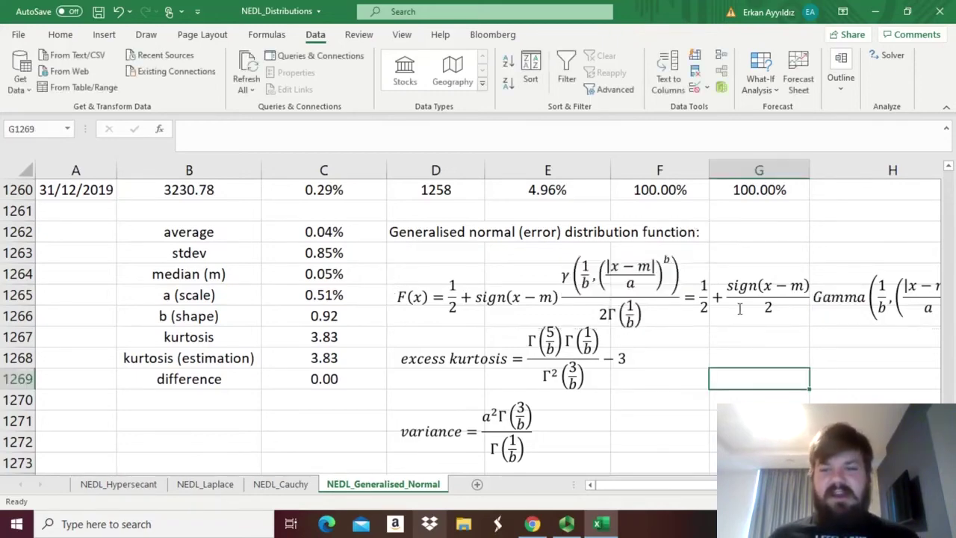
Step: Examine the rewritten distribution function that replaces the incomplete gamma ratio with a Gamma distribution of 1/b and (|x-m|/a)^b
drag(699, 297, 837, 292)
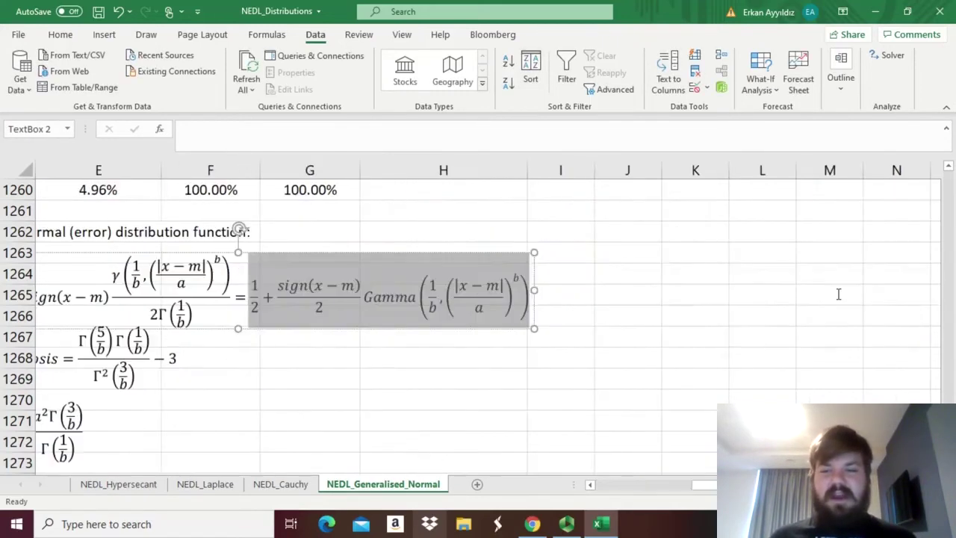
click(367, 294)
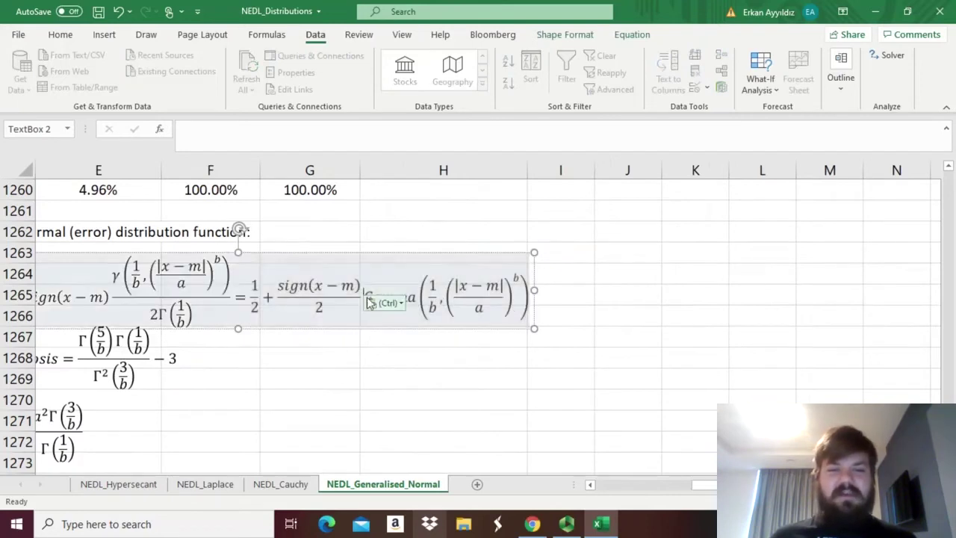
drag(367, 295, 499, 335)
click(468, 356)
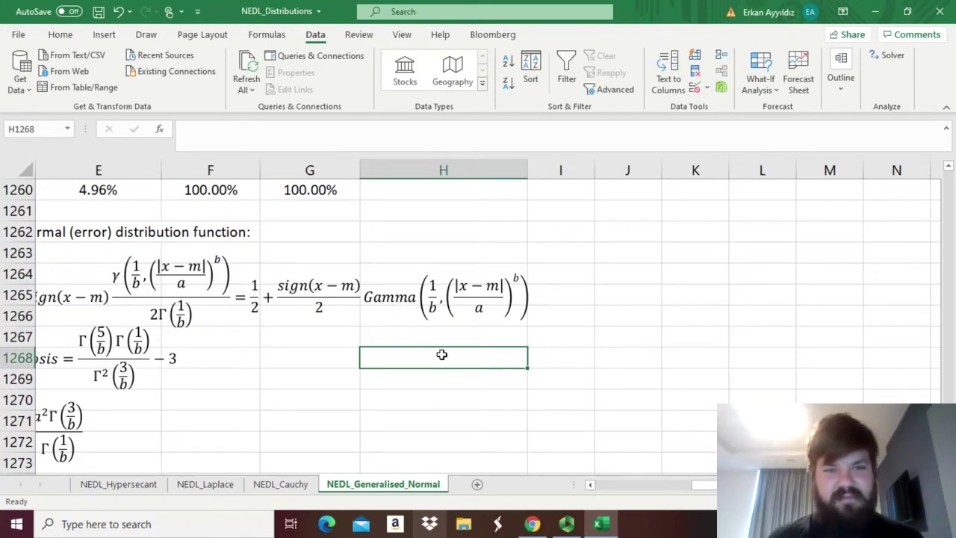
Step: Start the first Generalised normal CDF formula in H3 with =1/2 + 1/2*SIGN(
click(314, 189)
key(ctrl+Up)
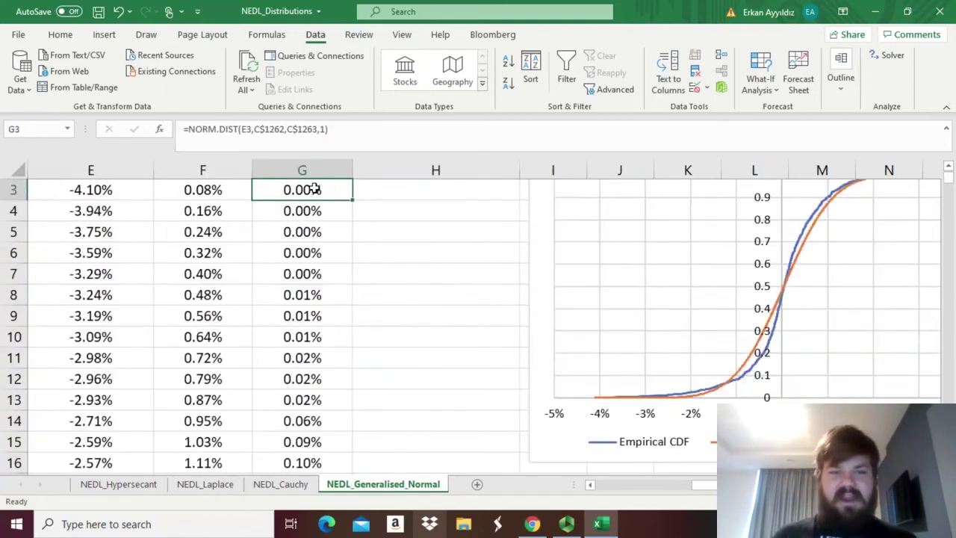
click(423, 225)
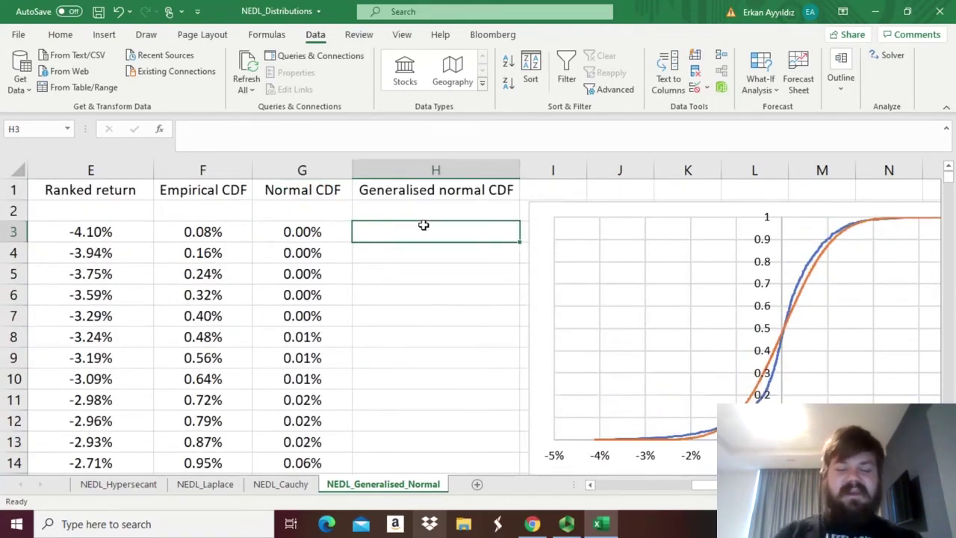
text(=1/2 )
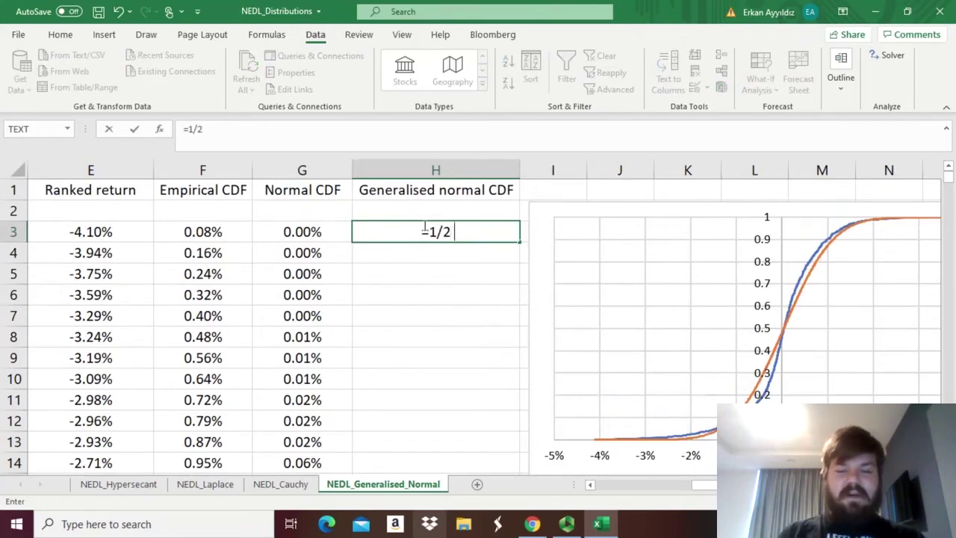
text(+ 1/2)
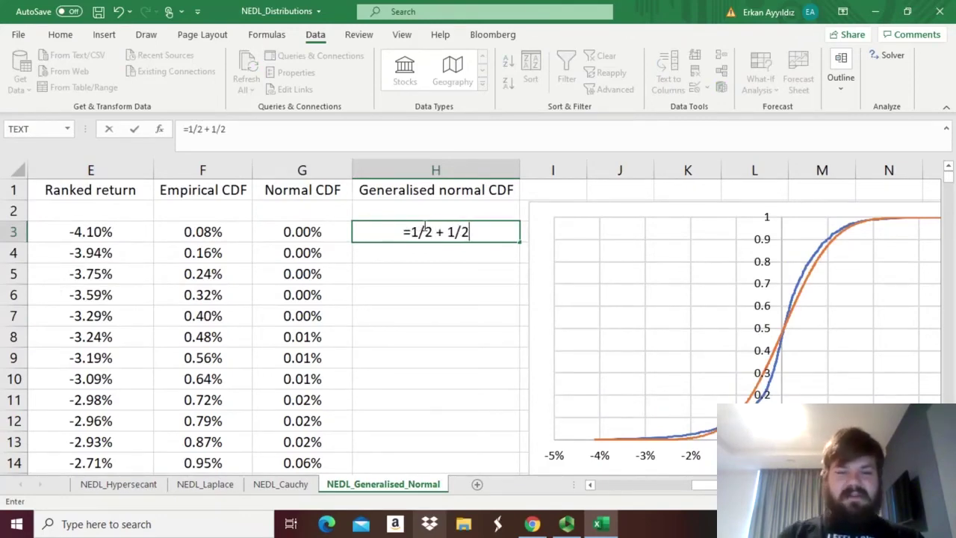
text(*SIGN)
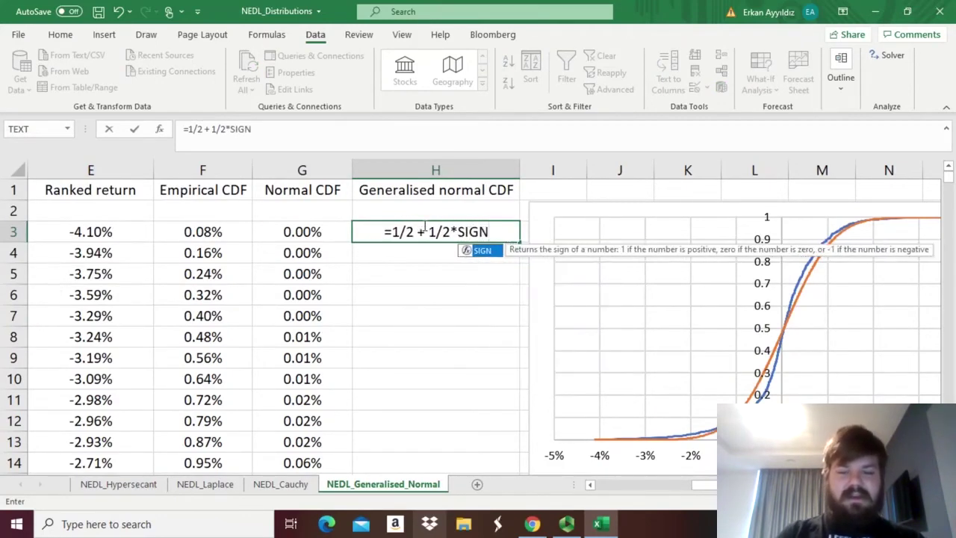
text(*)
key(BackSpace)
text(()
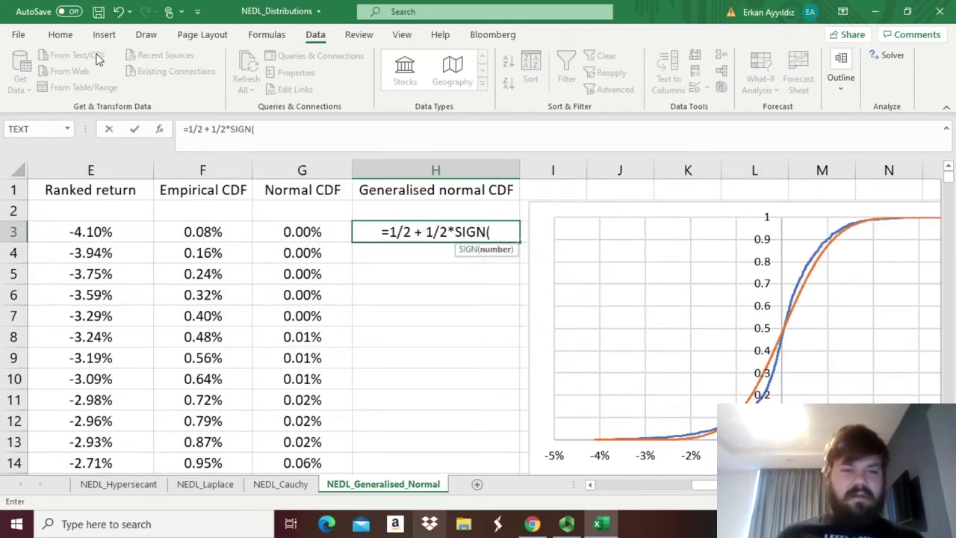
Step: Enter E3-C$1264 as the SIGN argument, subtracting the row-locked median from the first ranked return
click(108, 230)
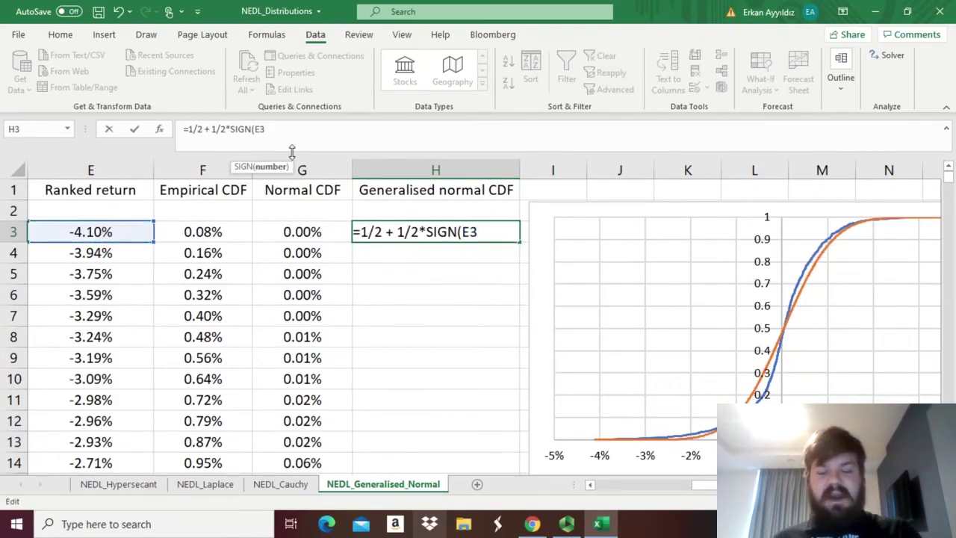
text(-)
scroll(198, 249, down, 4)
scroll(266, 141, left, 3)
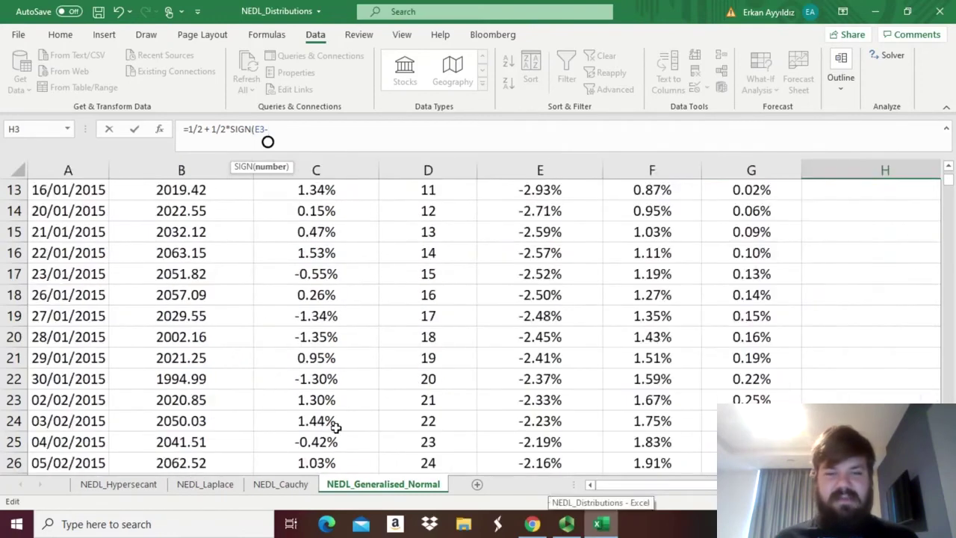
drag(946, 182, 946, 396)
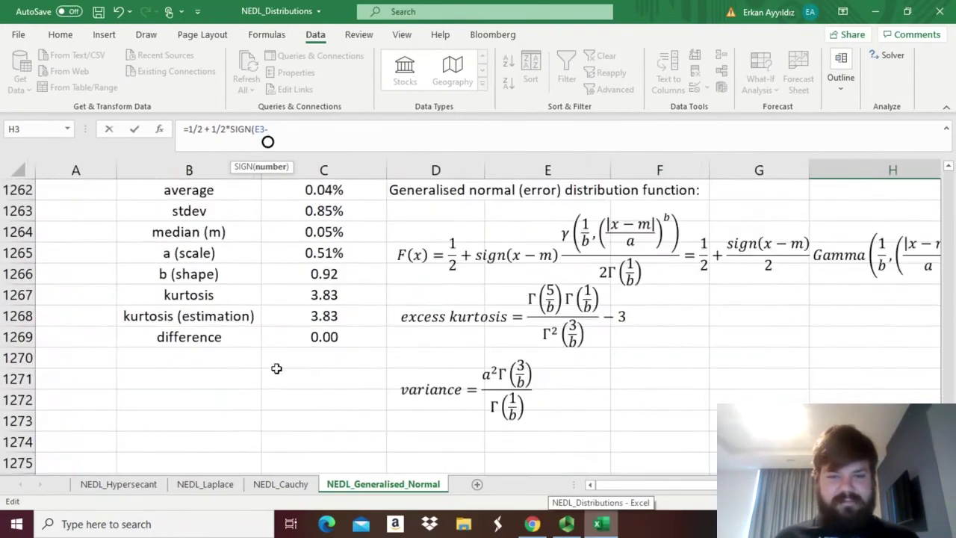
click(317, 235)
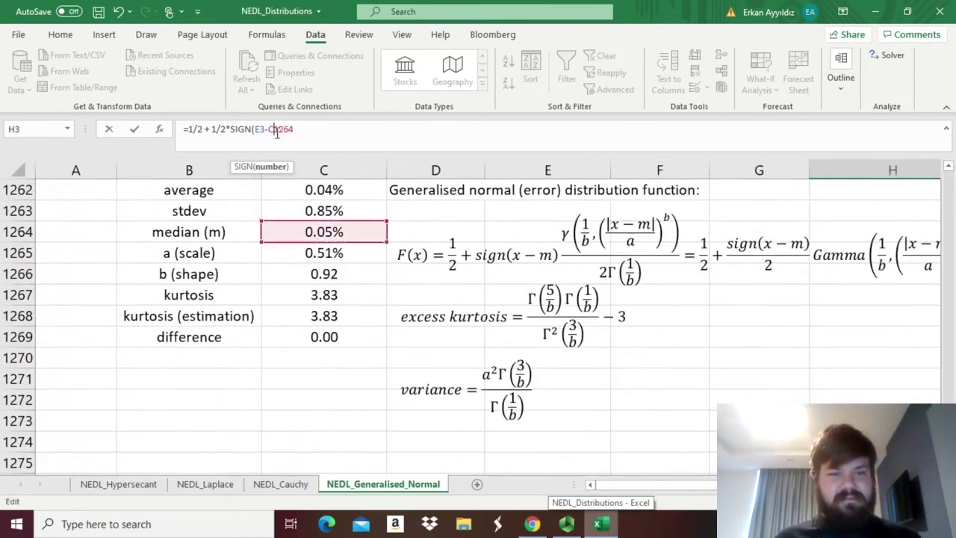
key(F4)
key(F4)
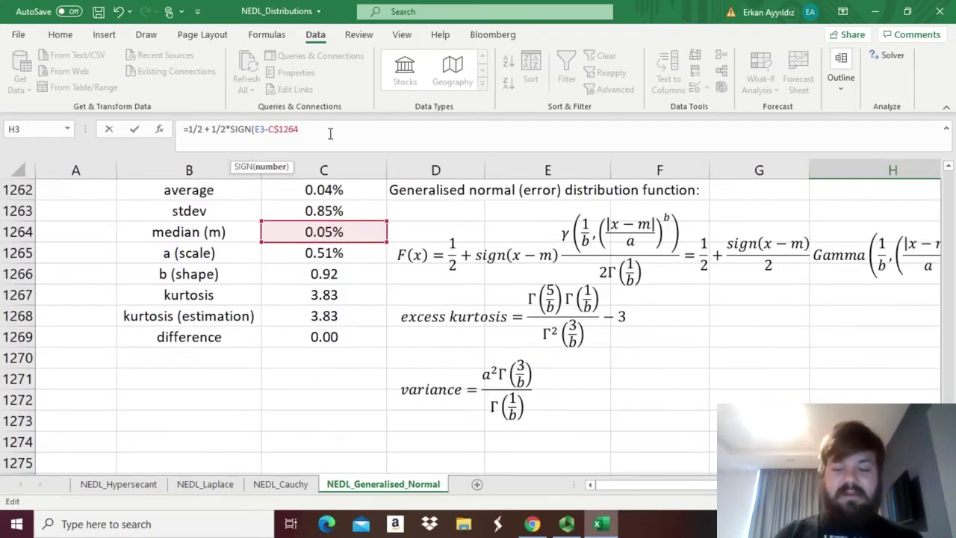
Step: Close the SIGN term and multiply it by GAMMA.DIST, opening its x argument with (ABS(
text()*GAMMA)
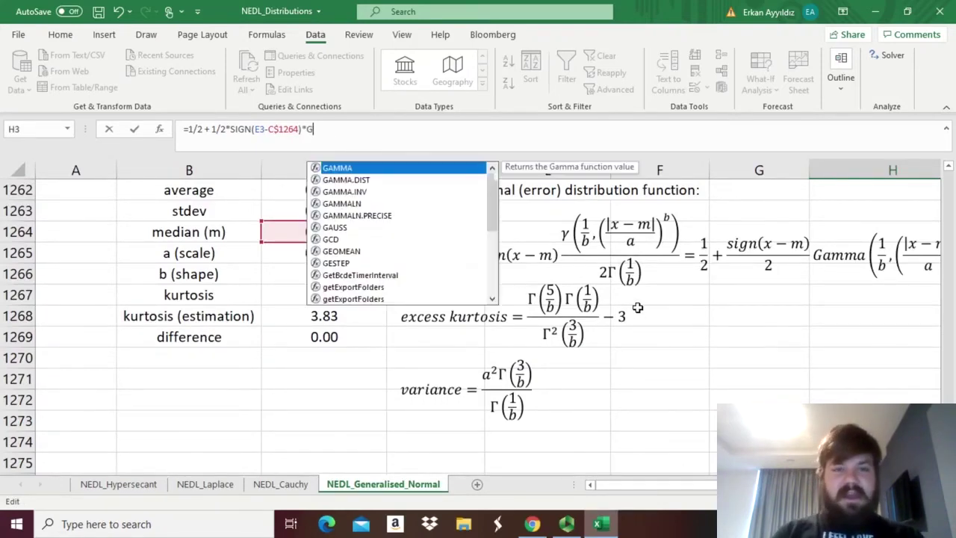
double_click(365, 179)
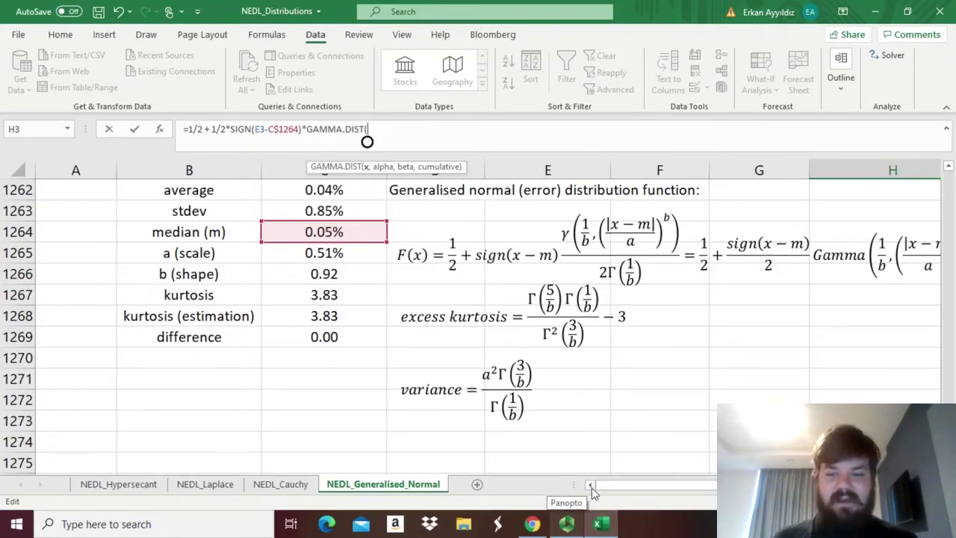
drag(595, 489, 676, 493)
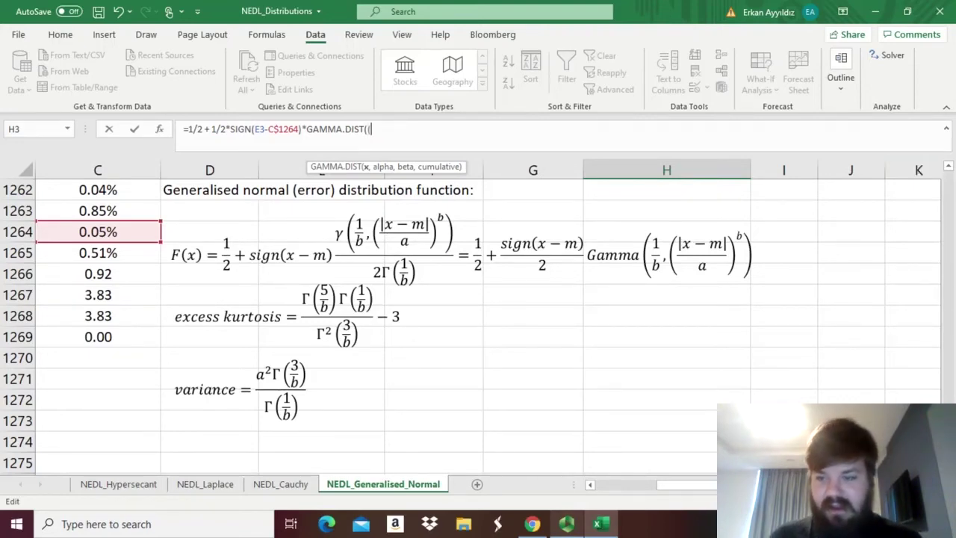
text(ABS)
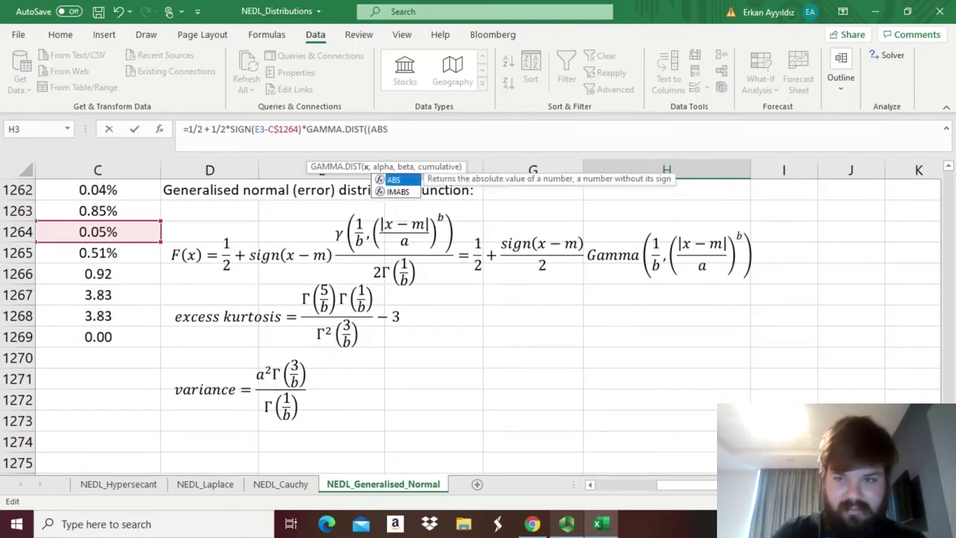
text(()
Step: Enter E3-C$1264 inside ABS, using the first ranked return and the row-locked median
scroll(478, 321, up, 15)
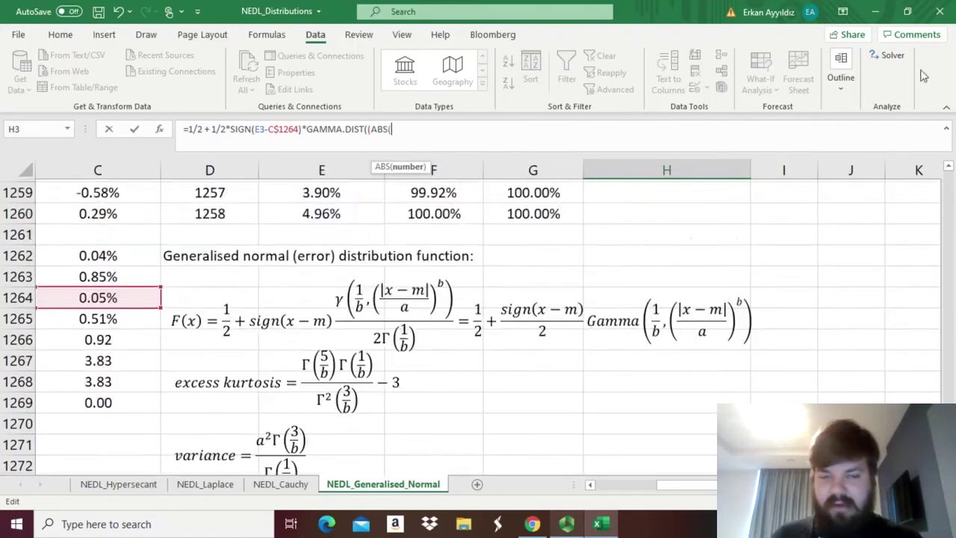
click(296, 229)
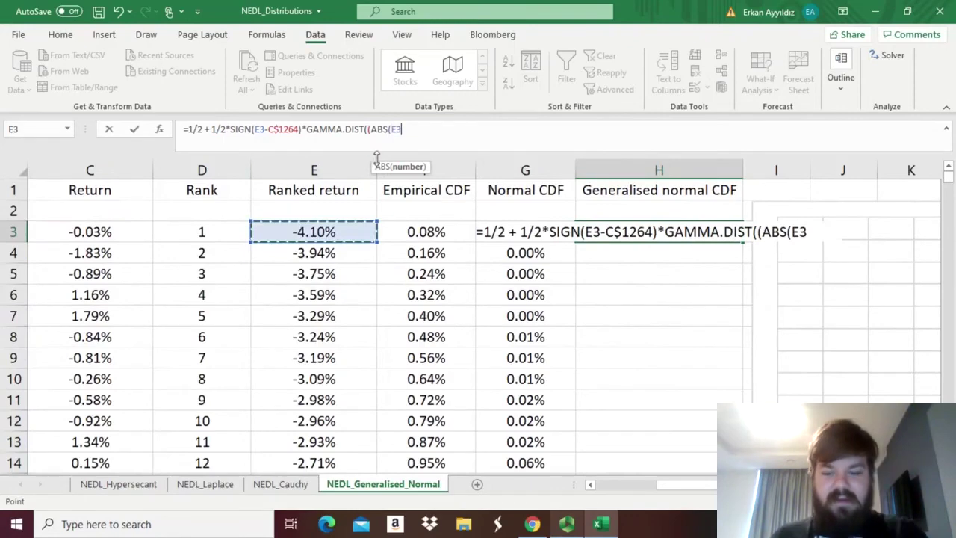
text(-)
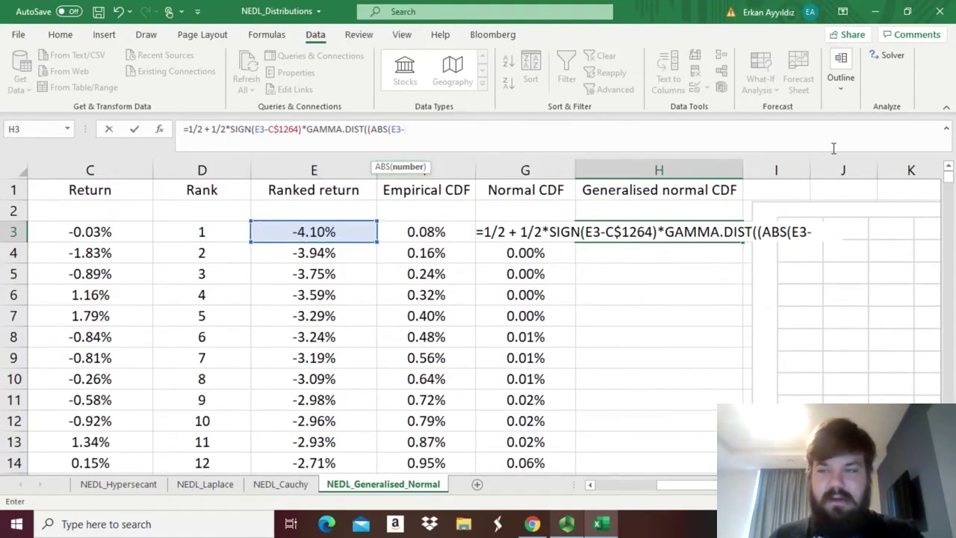
drag(947, 180, 947, 456)
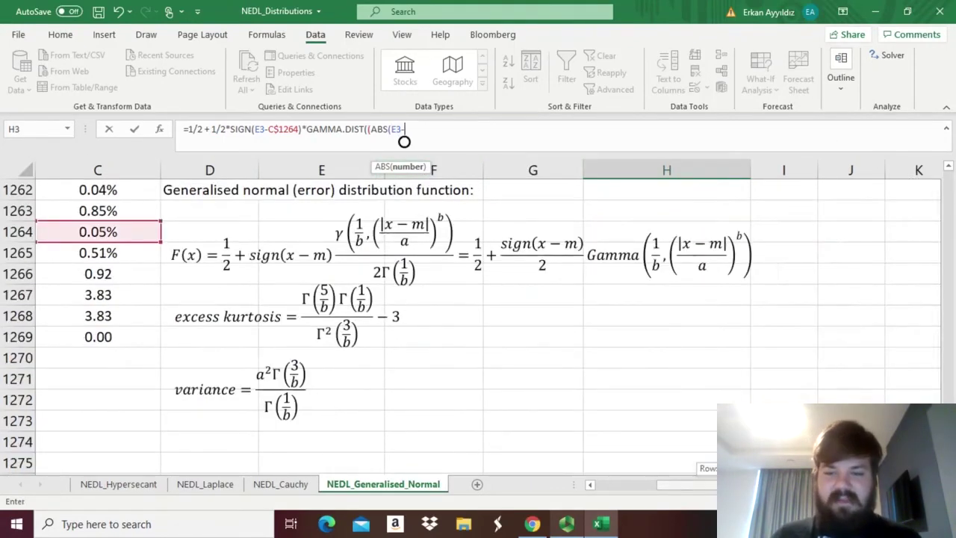
click(228, 243)
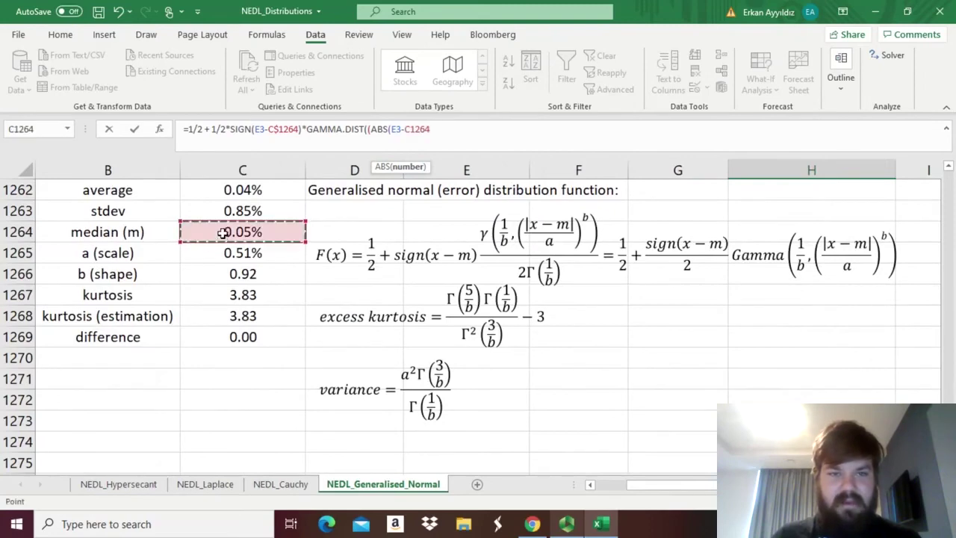
click(413, 130)
text($)
click(476, 129)
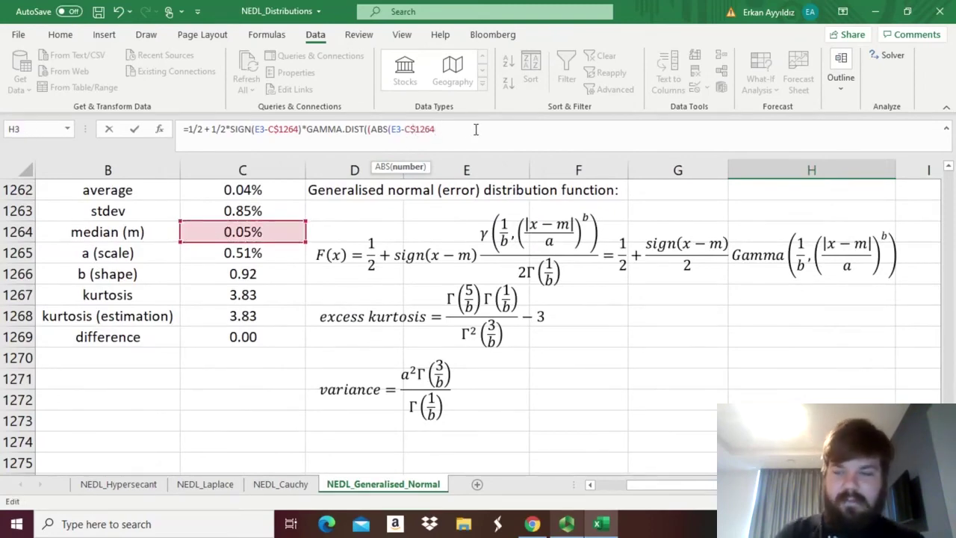
Step: Divide the absolute deviation by the row-locked scale parameter C$1265 and close the bracket around the ratio
text()/)
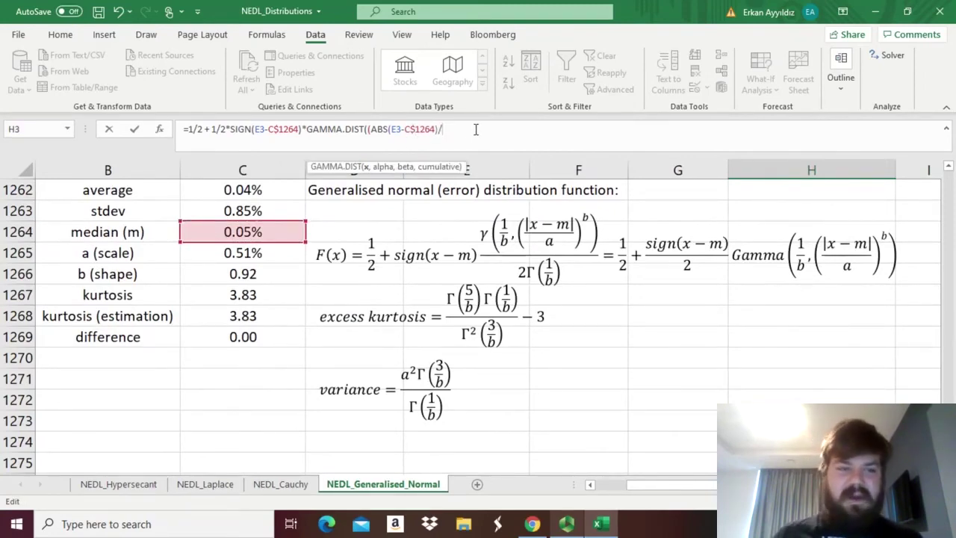
click(234, 253)
key(F4)
key(F4)
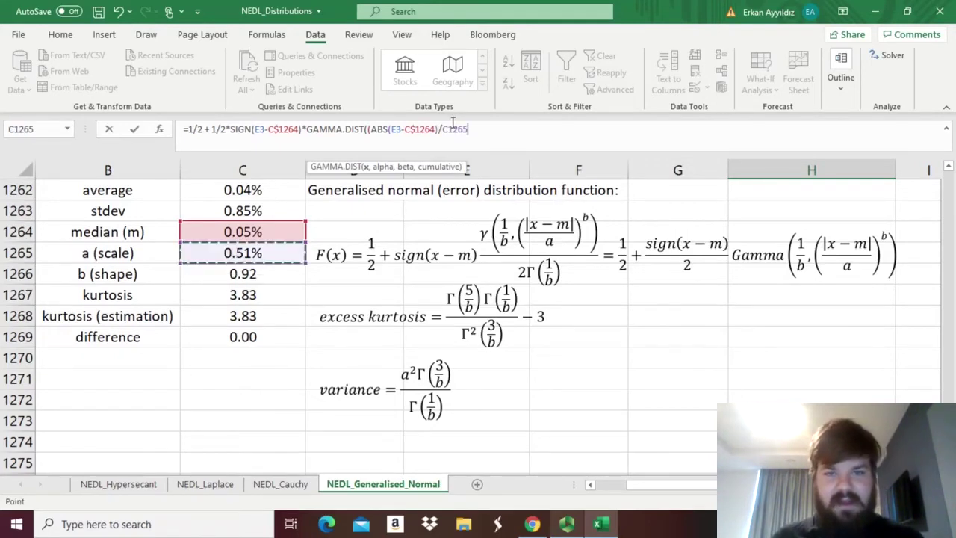
click(452, 129)
click(488, 129)
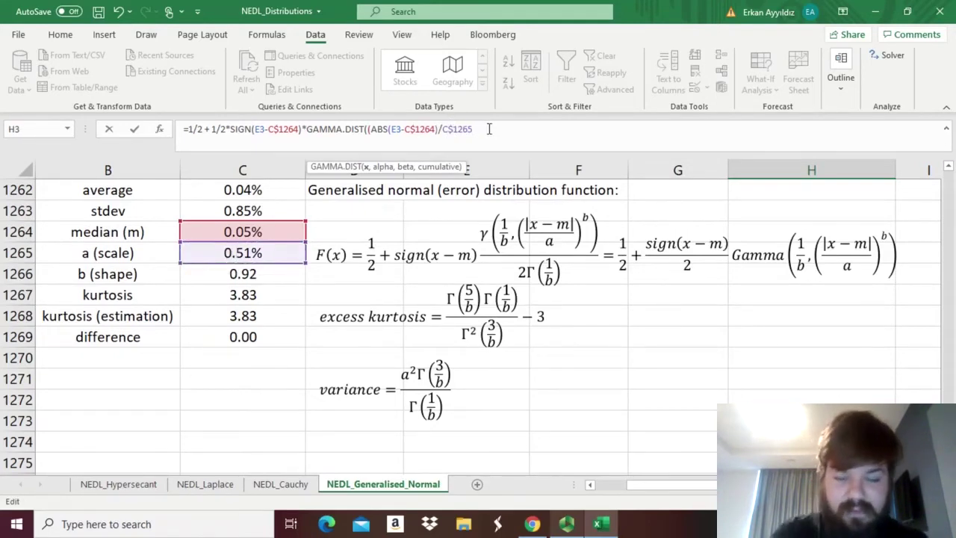
text())
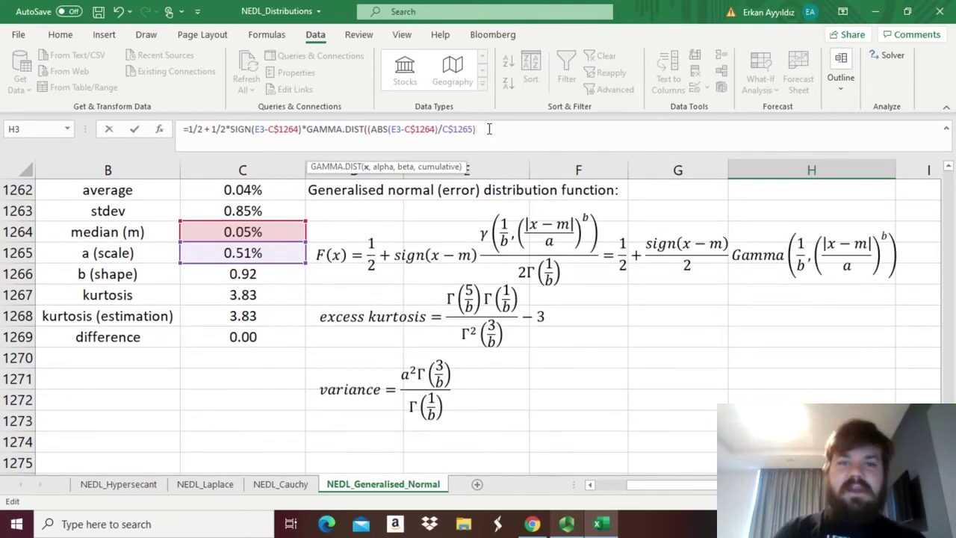
Step: Raise the bracketed ratio to the power of the row-locked shape parameter C$1266
text(^)
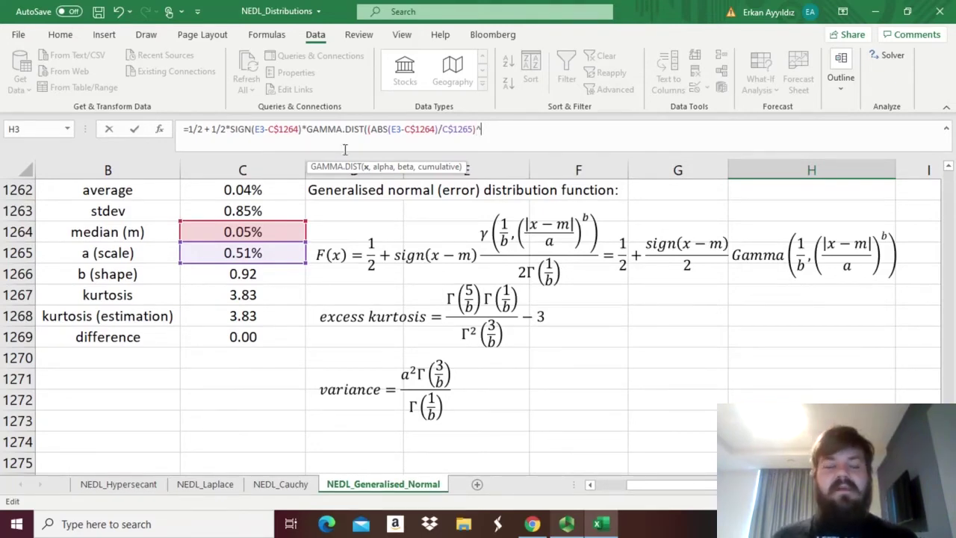
click(218, 276)
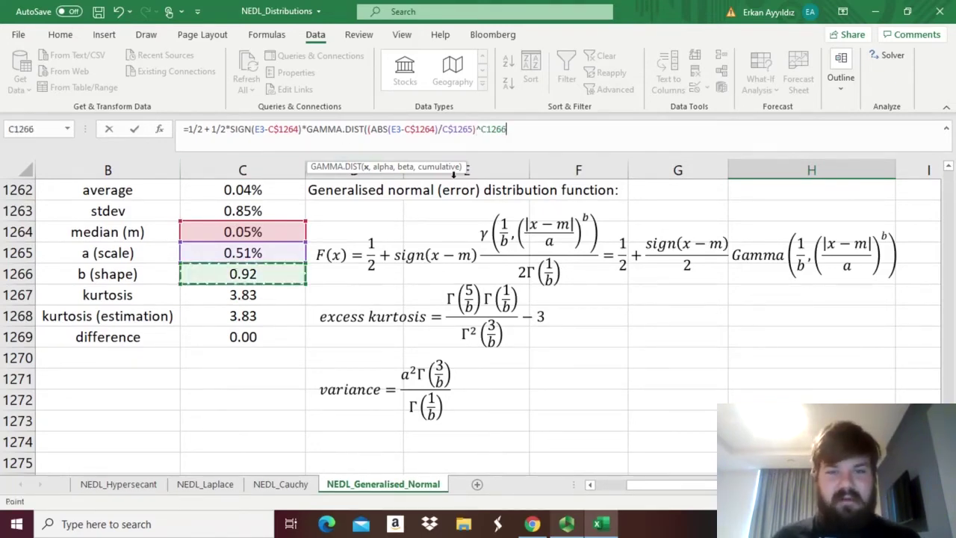
click(508, 132)
key(F4)
key(F4)
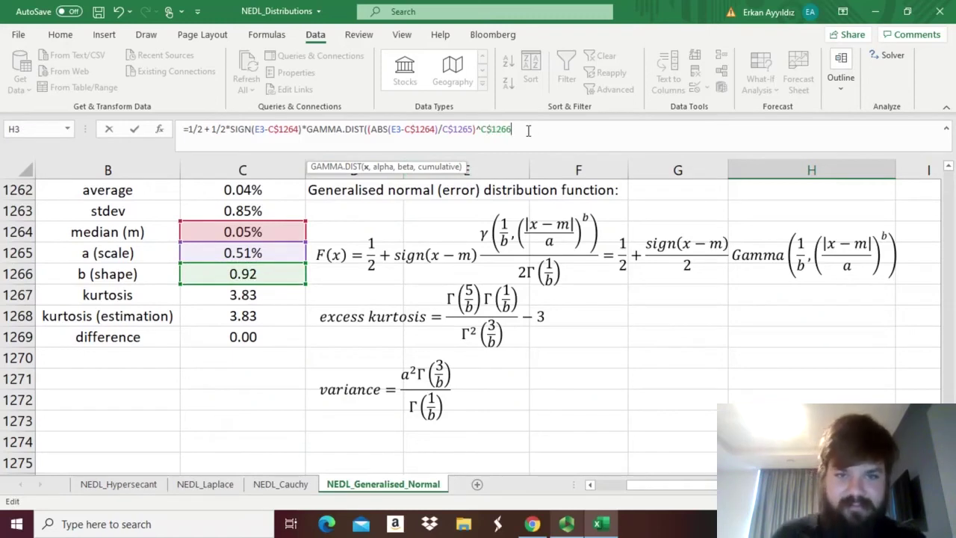
Step: Enter 1/C$1266 as the alpha argument of GAMMA.DIST, with the row reference locked
text(,)
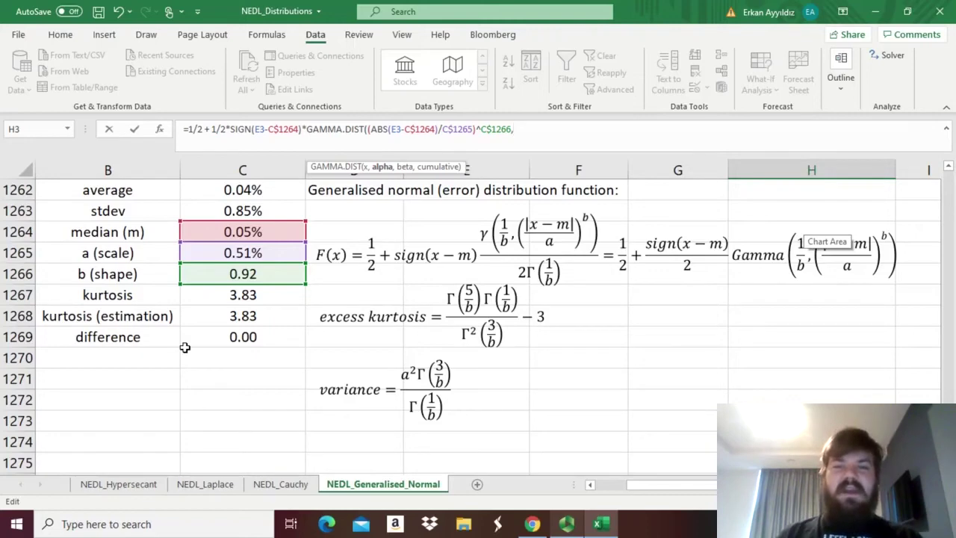
text(1/)
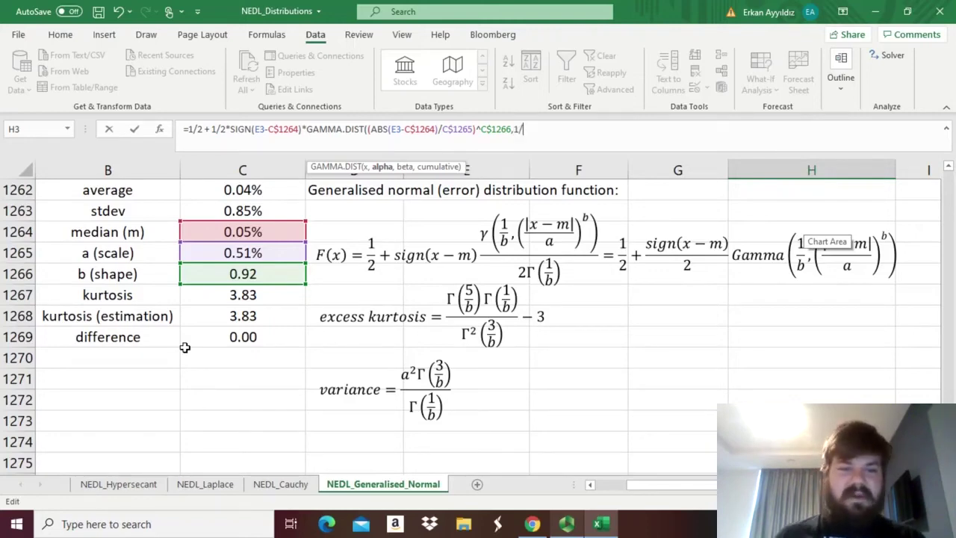
click(215, 270)
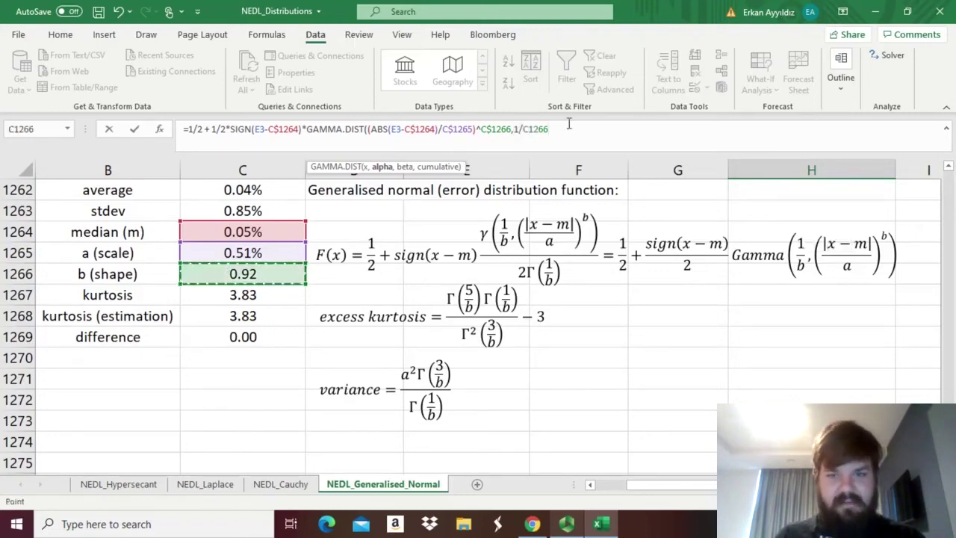
click(529, 129)
text($1266)
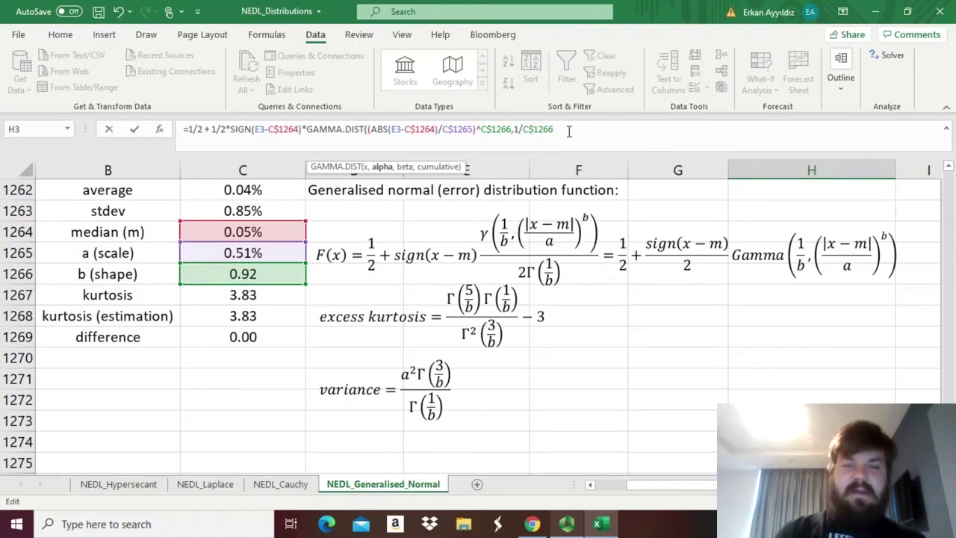
Step: Complete GAMMA.DIST in H3 with beta 1 and cumulative 1, close the bracket, and fill the formula down the Generalised normal CDF column
text(,)
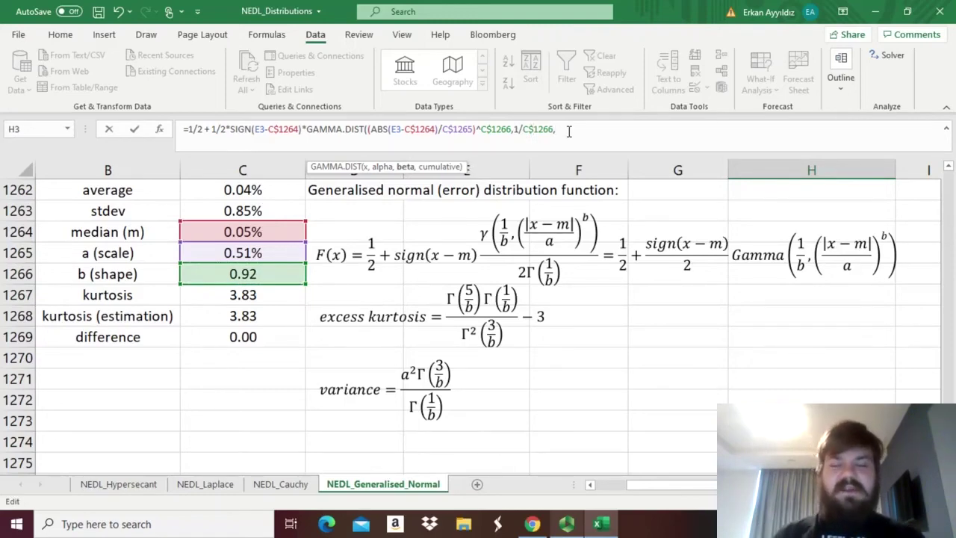
text(1)
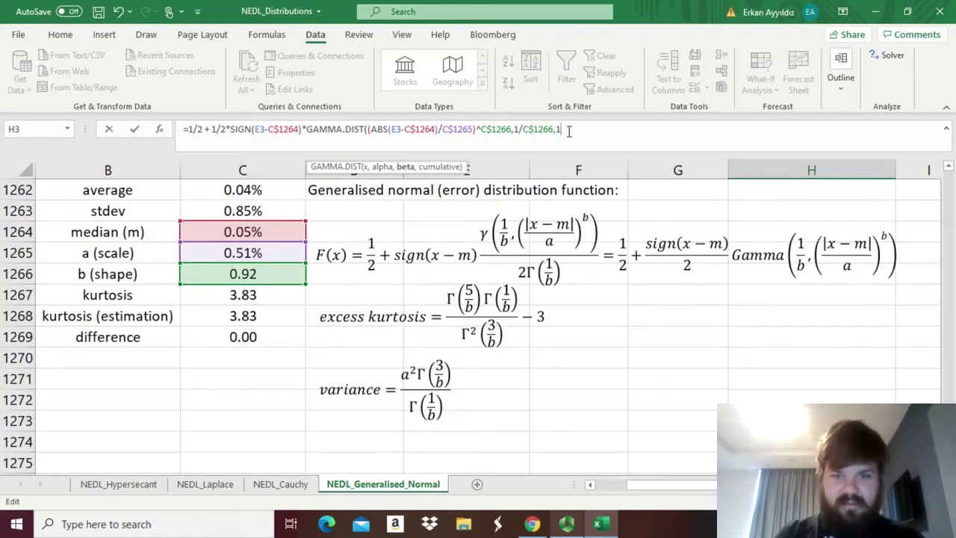
text(,1)
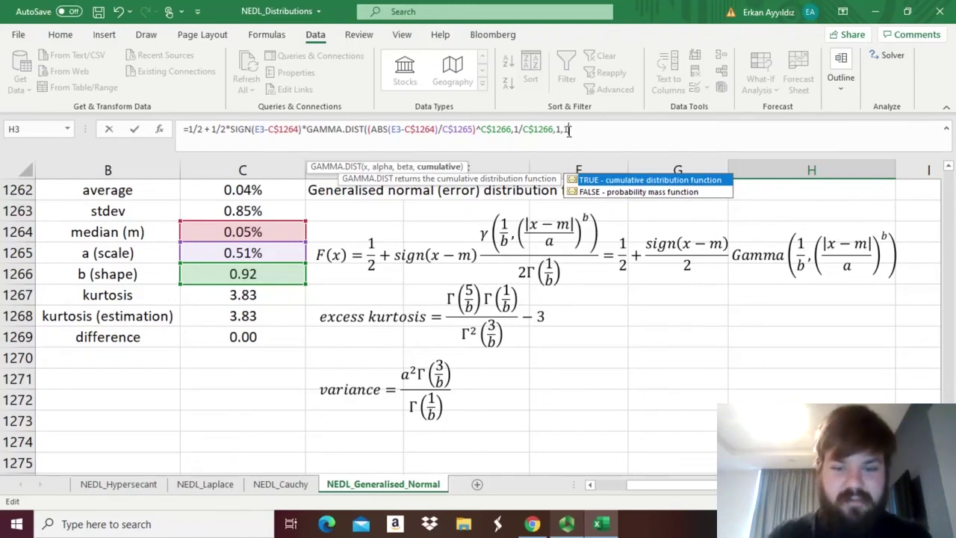
click(568, 130)
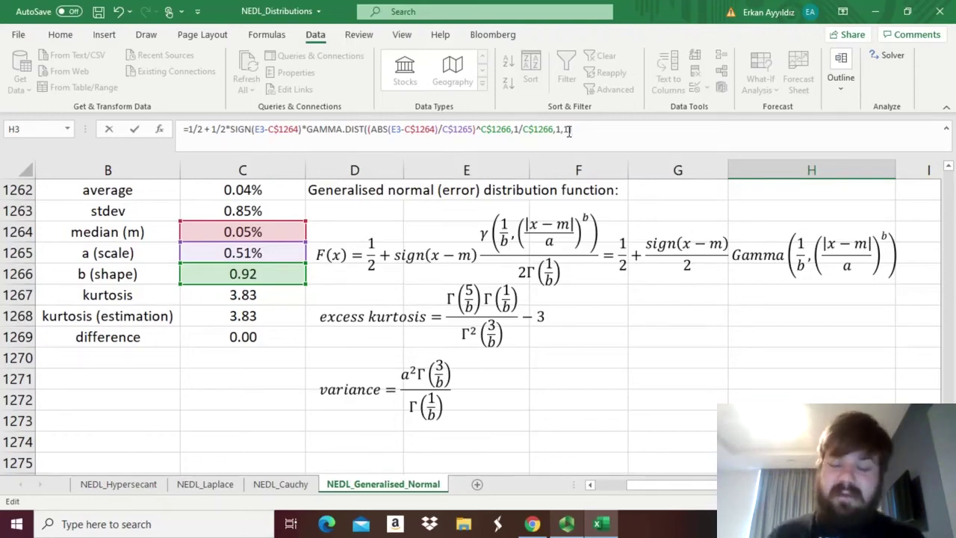
key(Return)
key(Up)
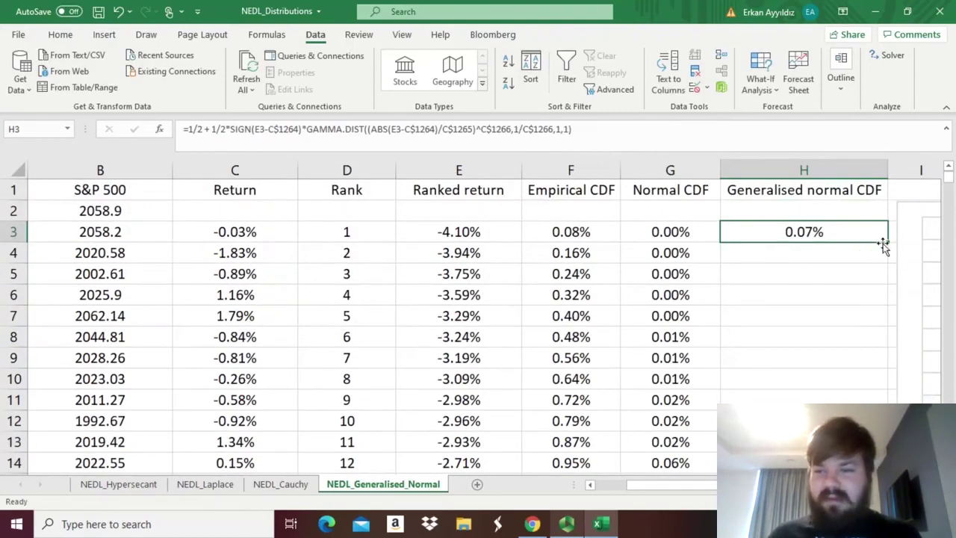
double_click(886, 241)
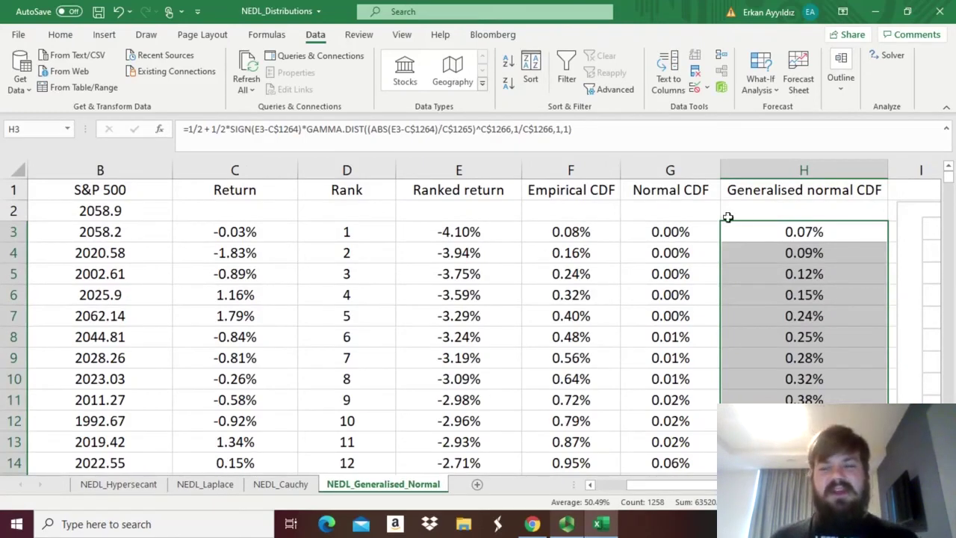
Step: Compare the Empirical CDF with the Generalised normal CDF for the lowest ranked return in row 3
click(768, 233)
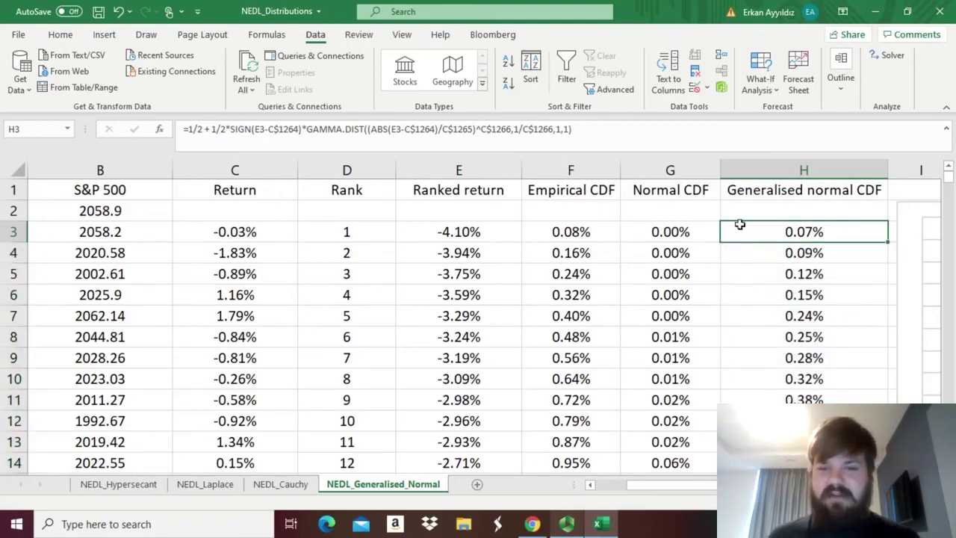
ctrl+click(595, 236)
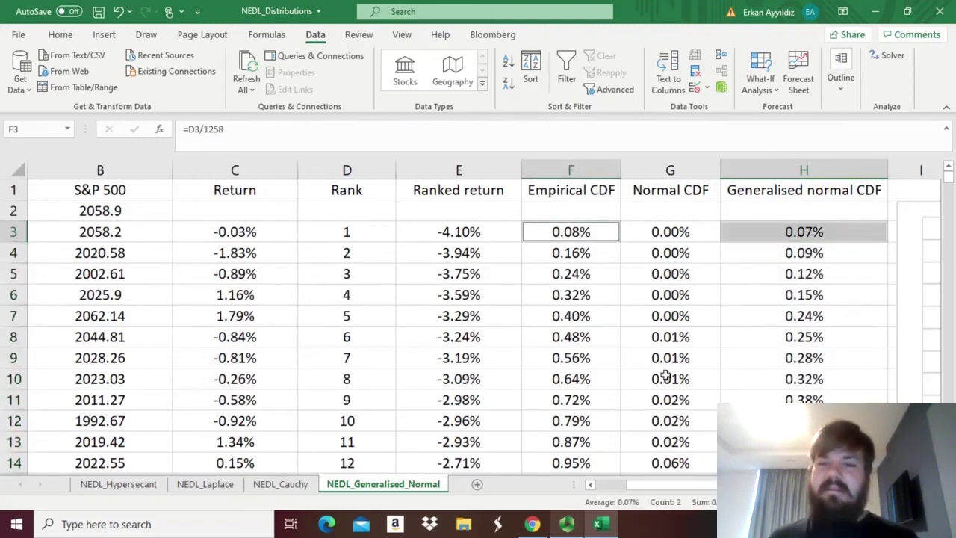
click(792, 233)
click(561, 230)
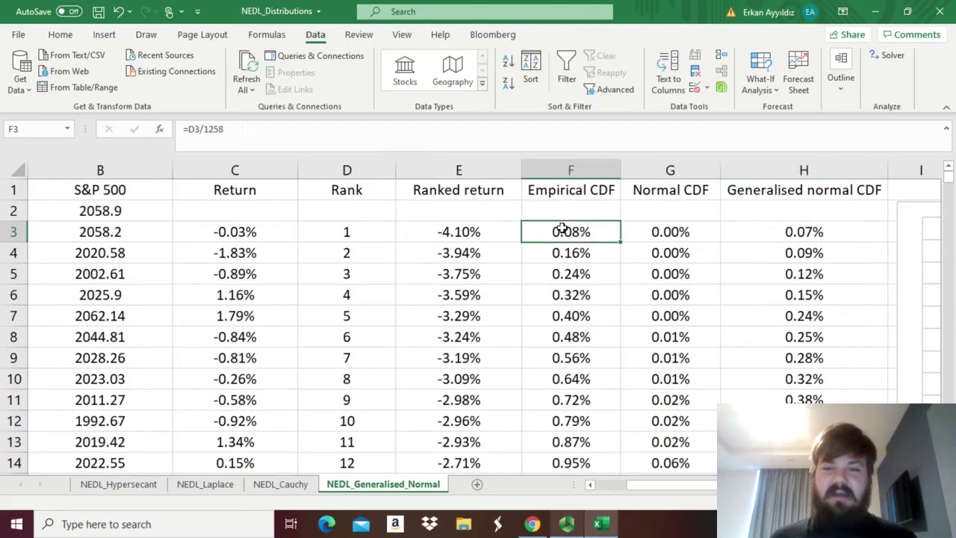
click(781, 233)
click(602, 236)
click(769, 234)
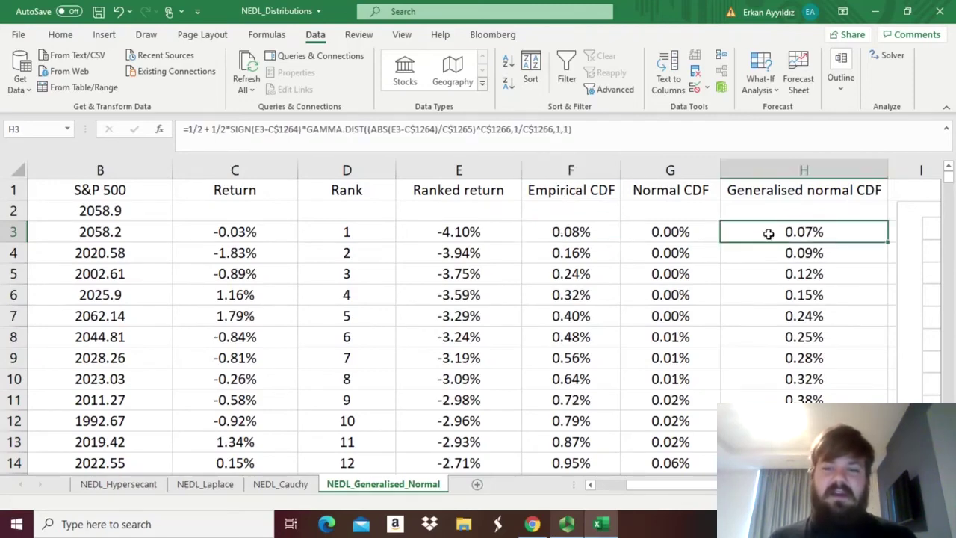
click(581, 235)
click(793, 235)
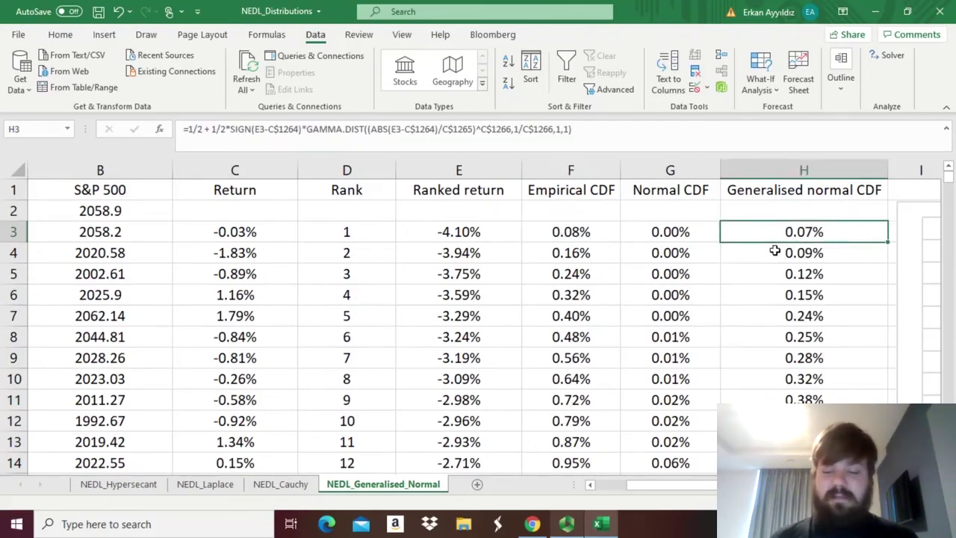
Step: Compare the Generalised normal CDF with the Empirical CDF for the highest ranked returns in rows 1250 to 1260
key(ctrl+Down)
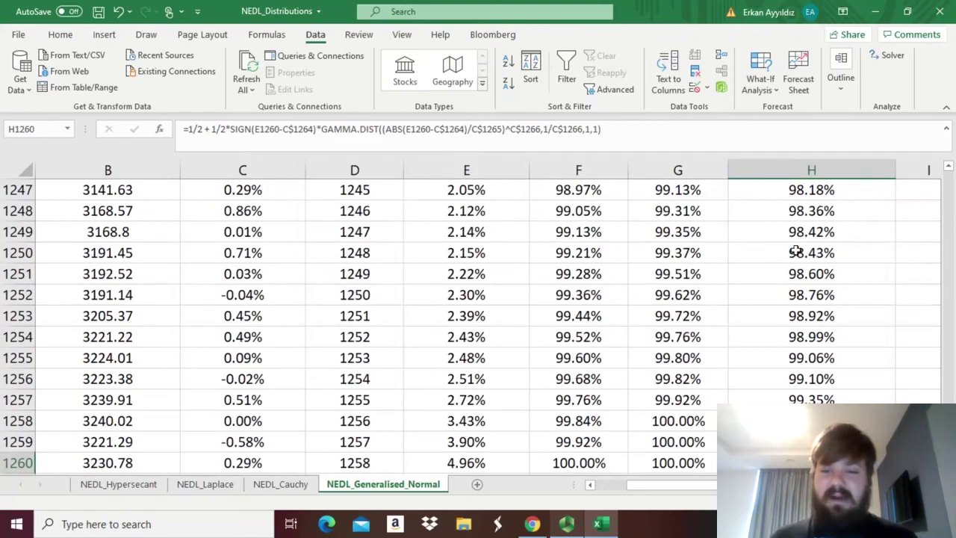
drag(796, 252, 796, 463)
drag(578, 247, 578, 457)
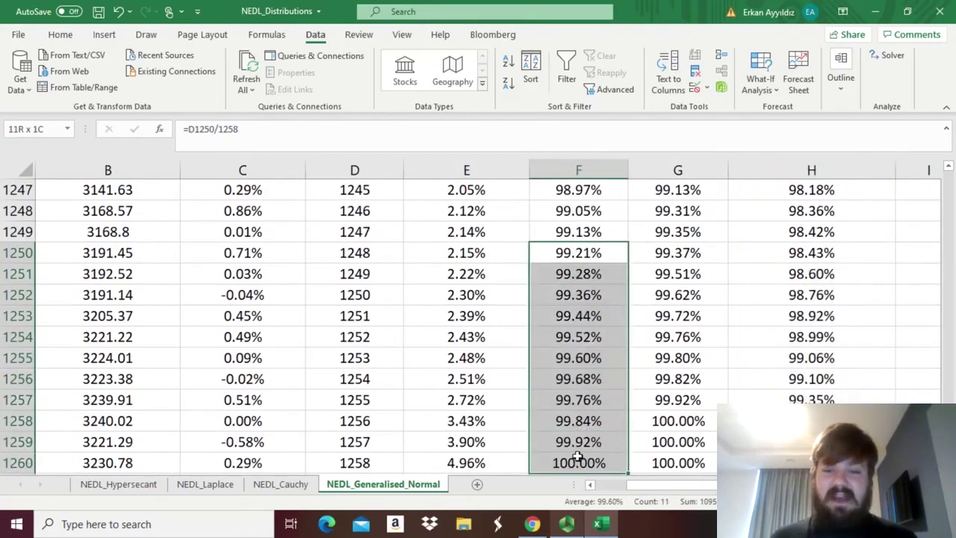
click(750, 374)
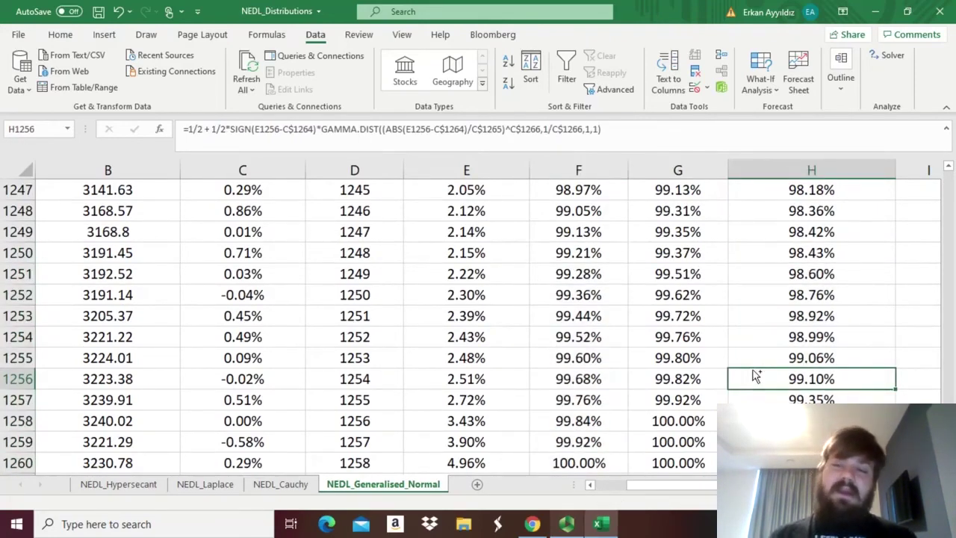
Step: Examine the CDF chart beside the data, comparing the empirical, normal and generalised normal curves against the legend
key(ctrl+Up)
drag(597, 312, 891, 316)
scroll(827, 303, up, 1)
click(848, 275)
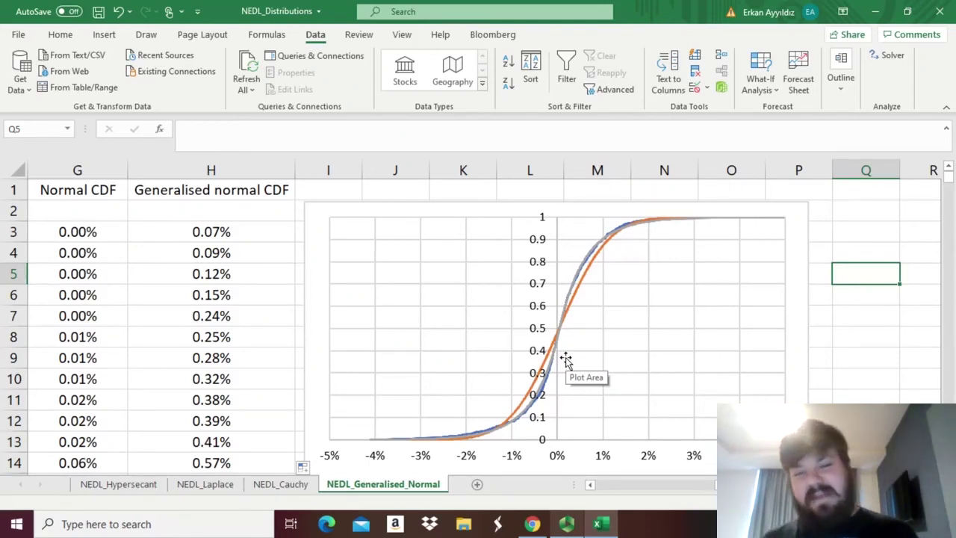
scroll(566, 360, down, 1)
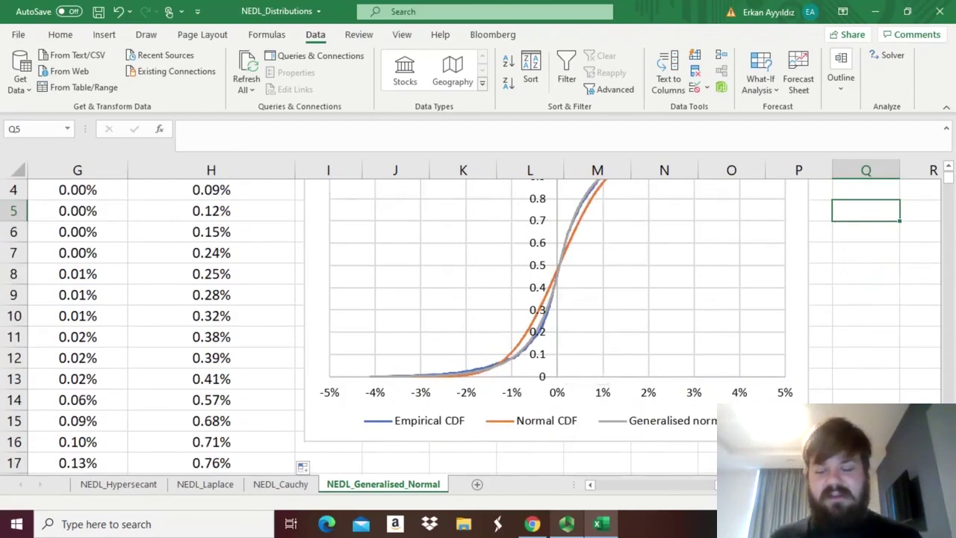
scroll(707, 437, up, 1)
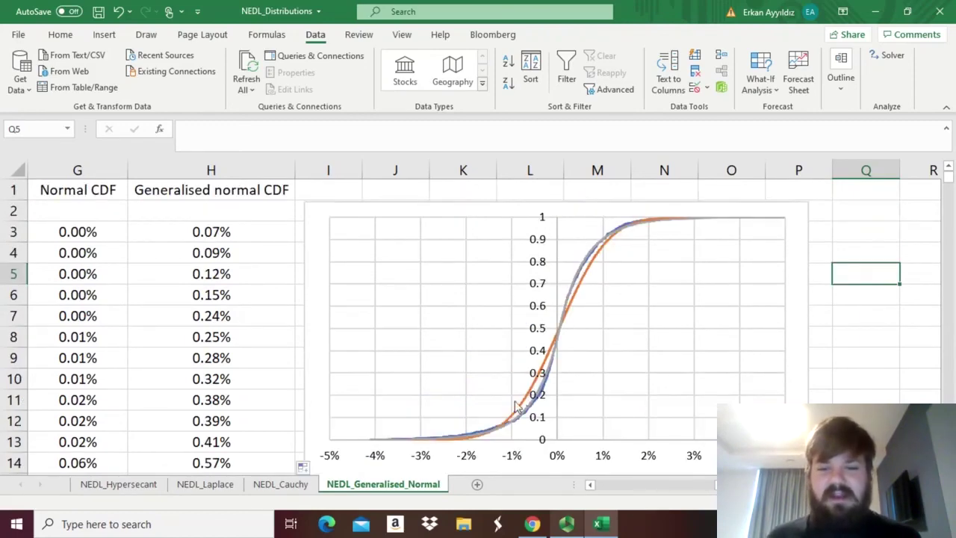
scroll(485, 442, down, 1)
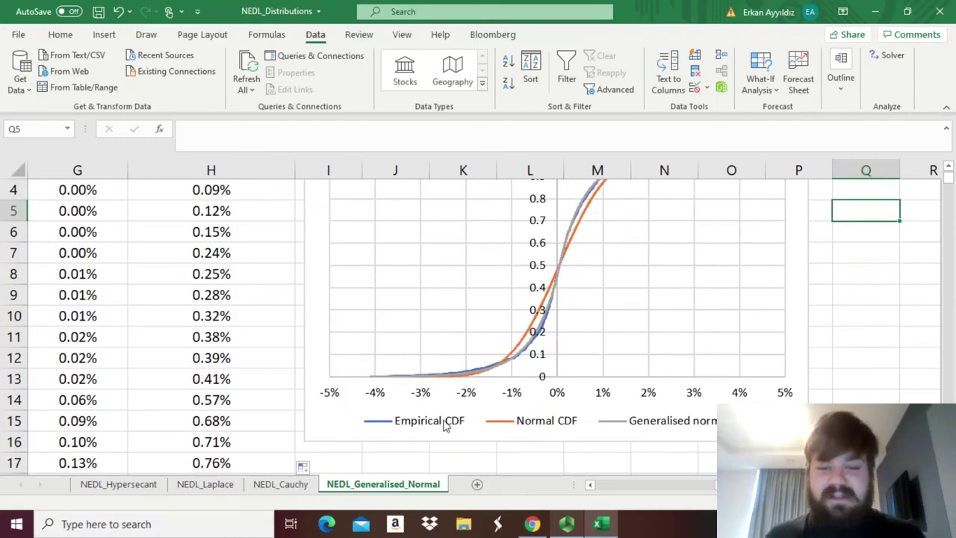
scroll(620, 379, up, 1)
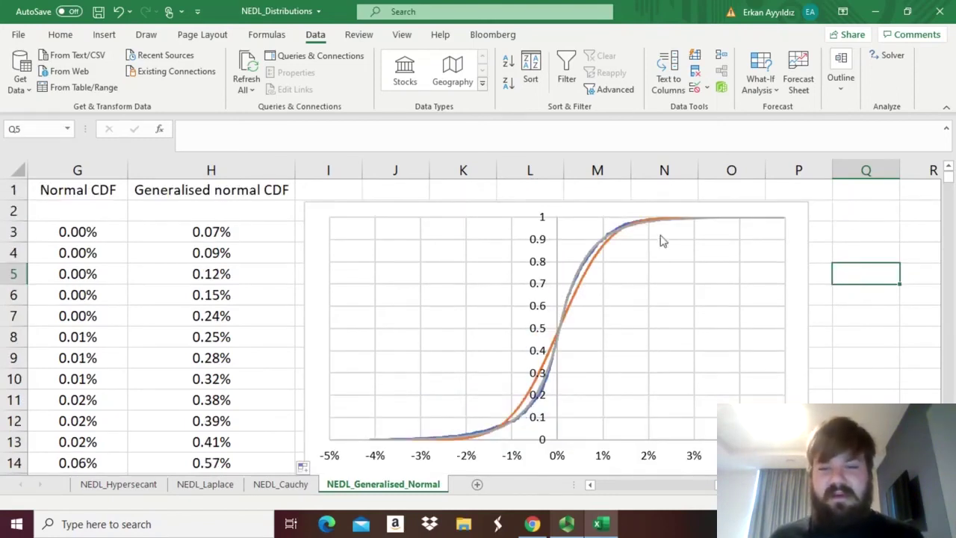